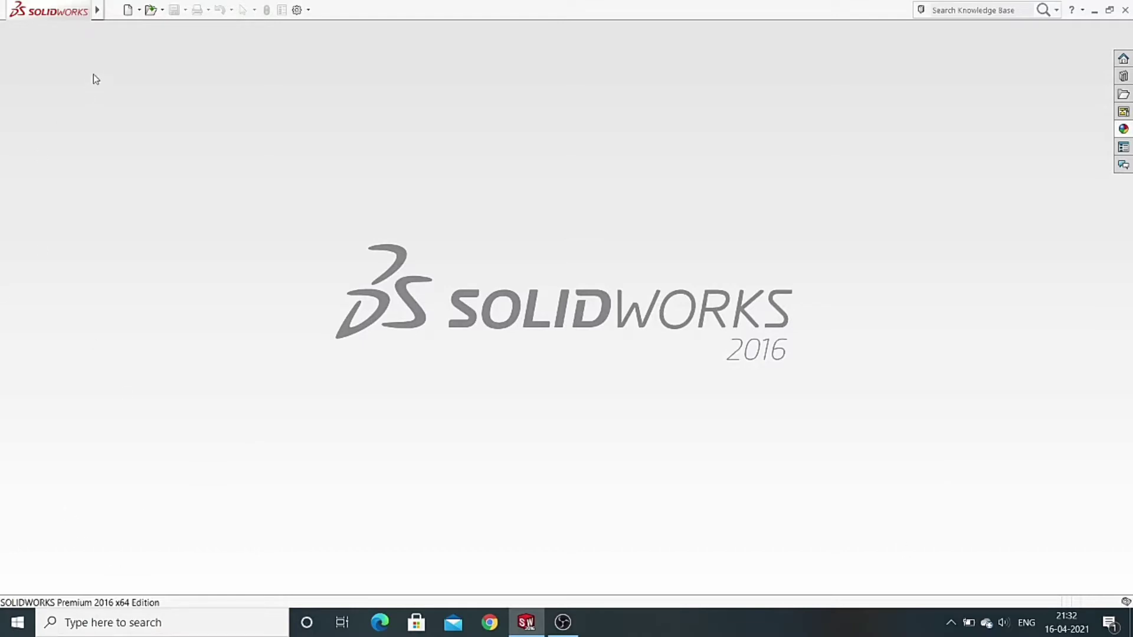
Create a new part (Part4) in MMGS units with a Plain White scene
click(128, 10)
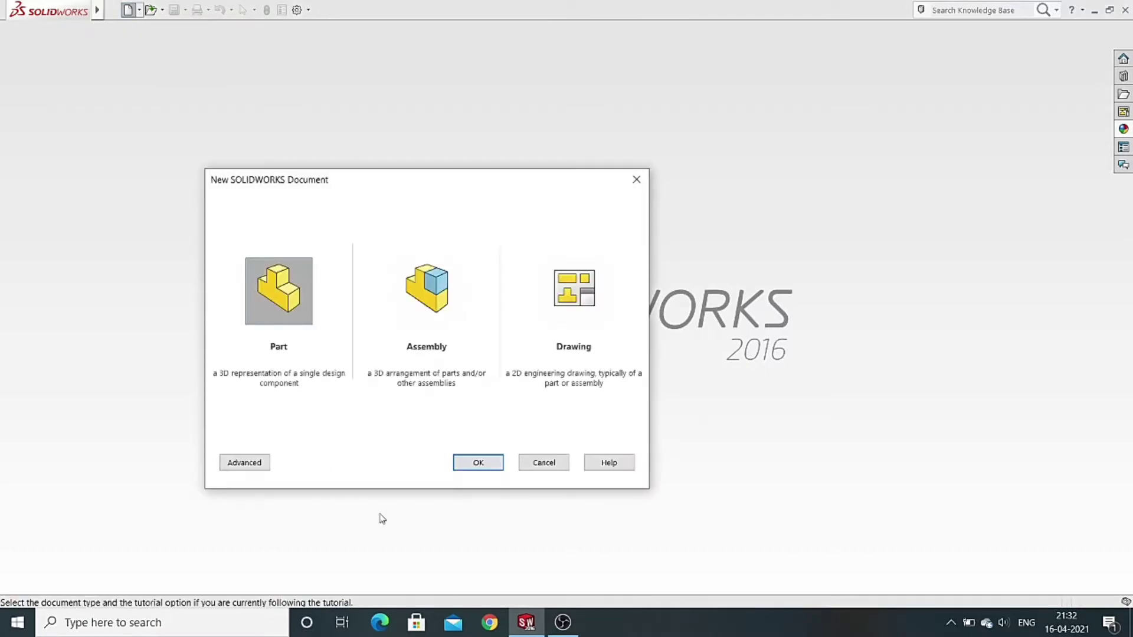
click(475, 465)
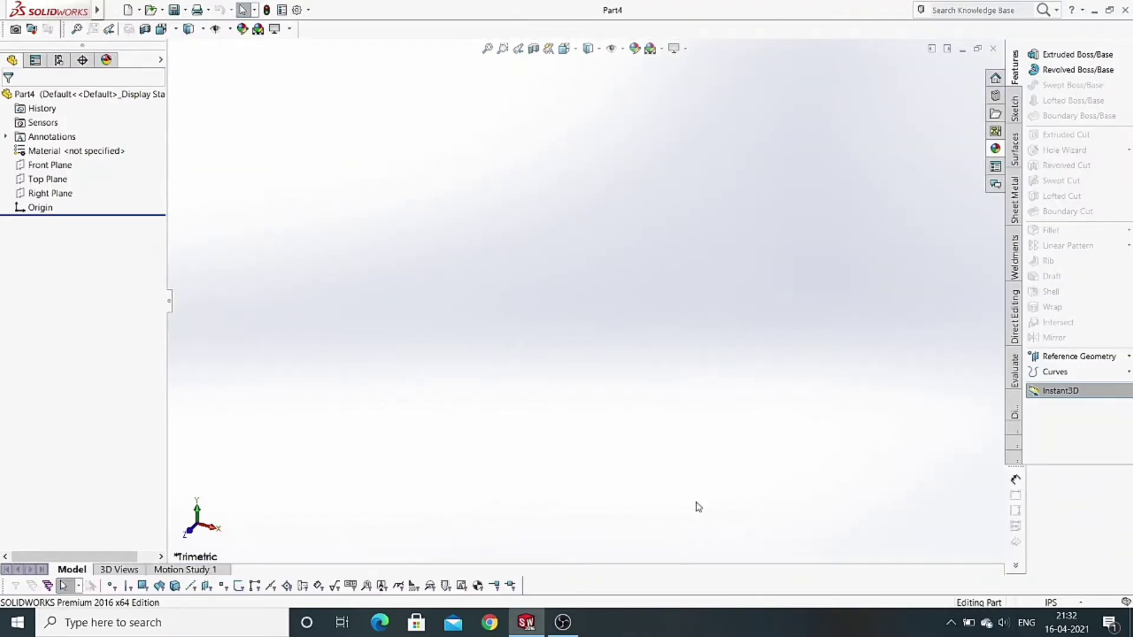
click(1053, 602)
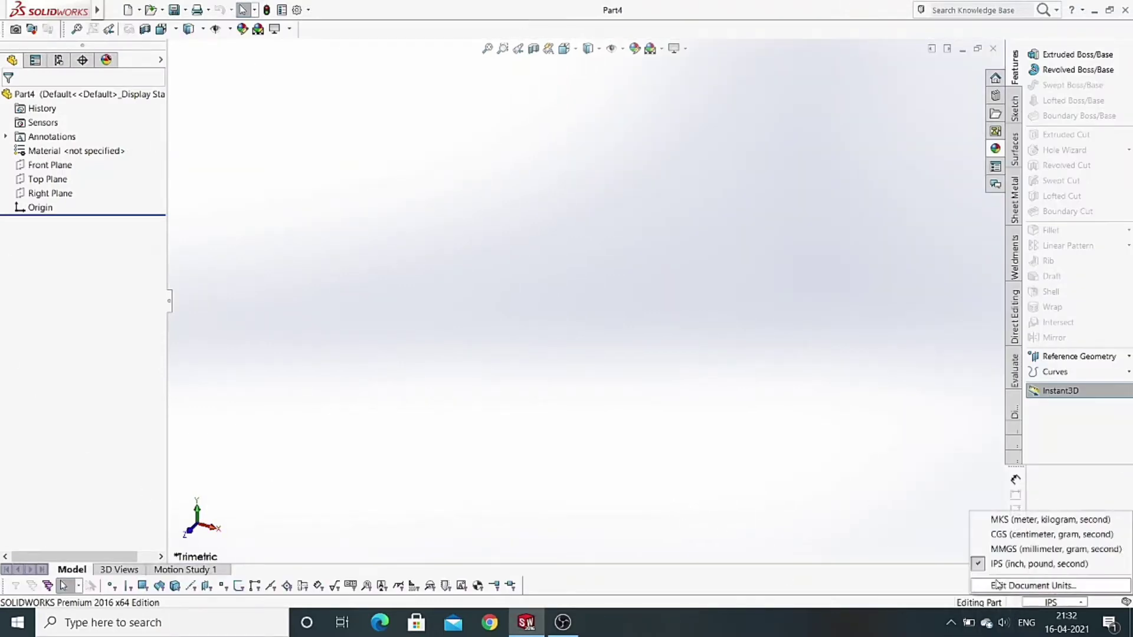
click(1053, 550)
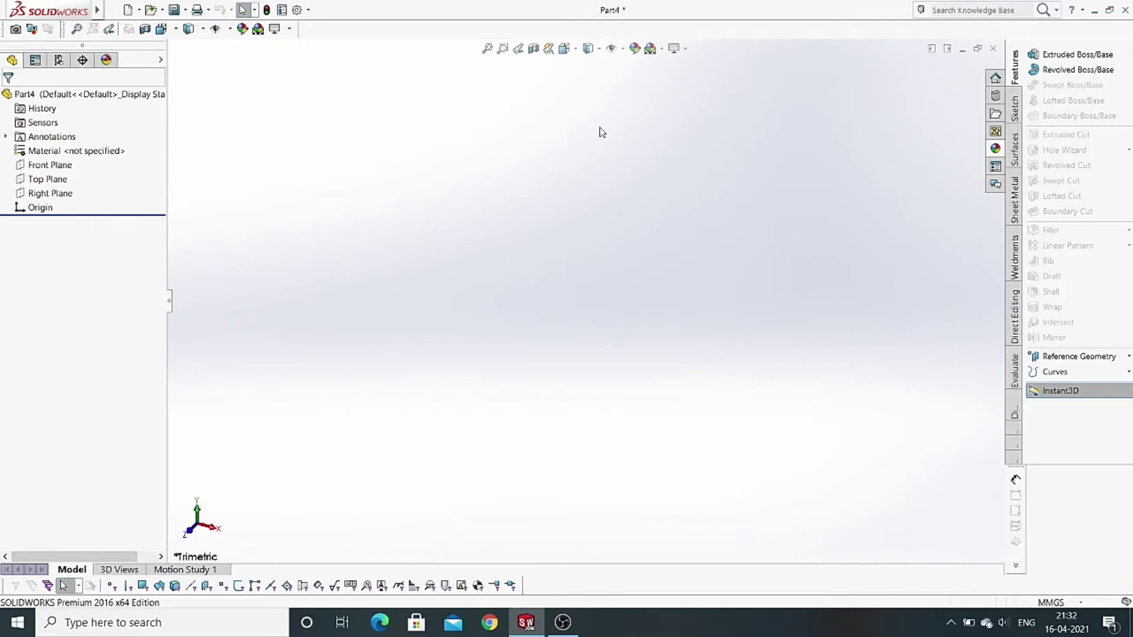
click(661, 48)
click(670, 79)
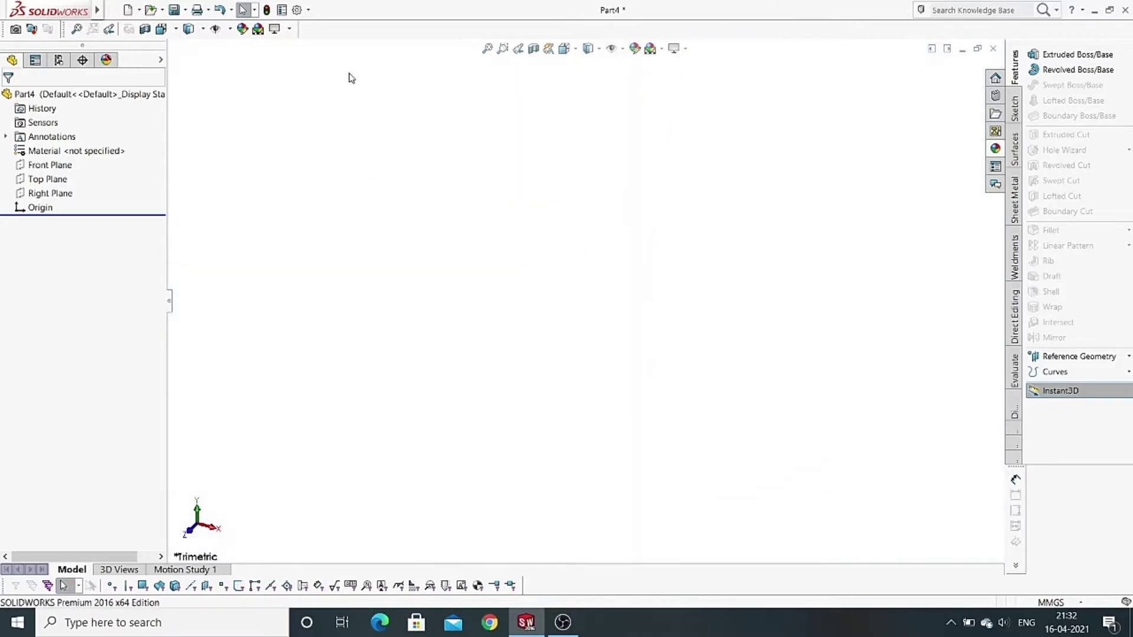
On the Front Plane, sketch a six-sided polygon centred on the origin
right_click(40, 170)
click(50, 154)
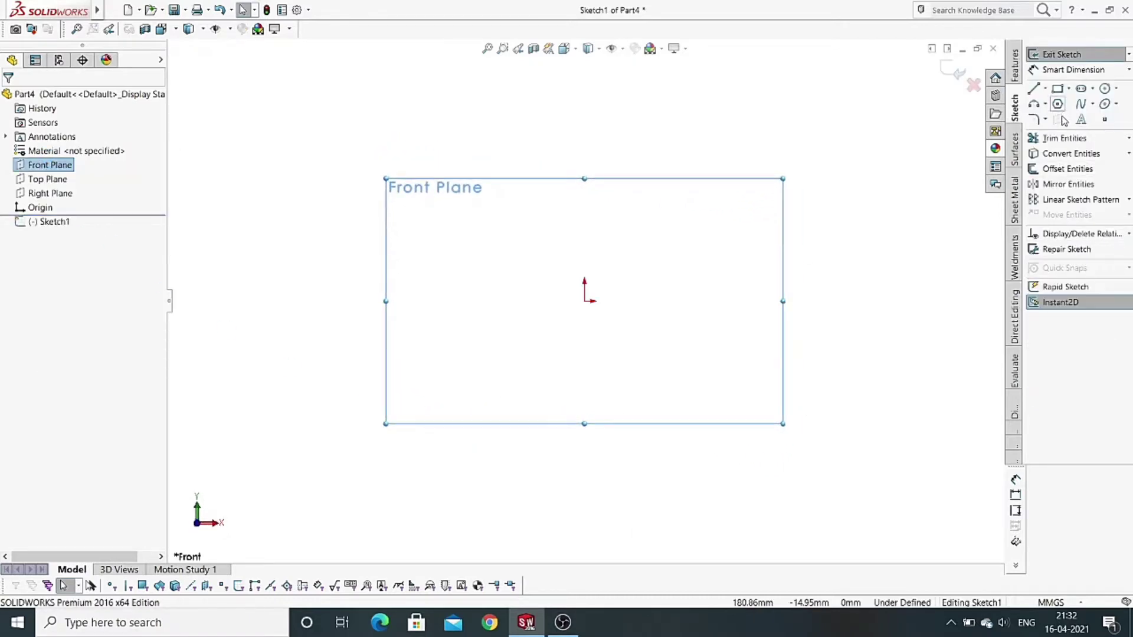
click(1058, 105)
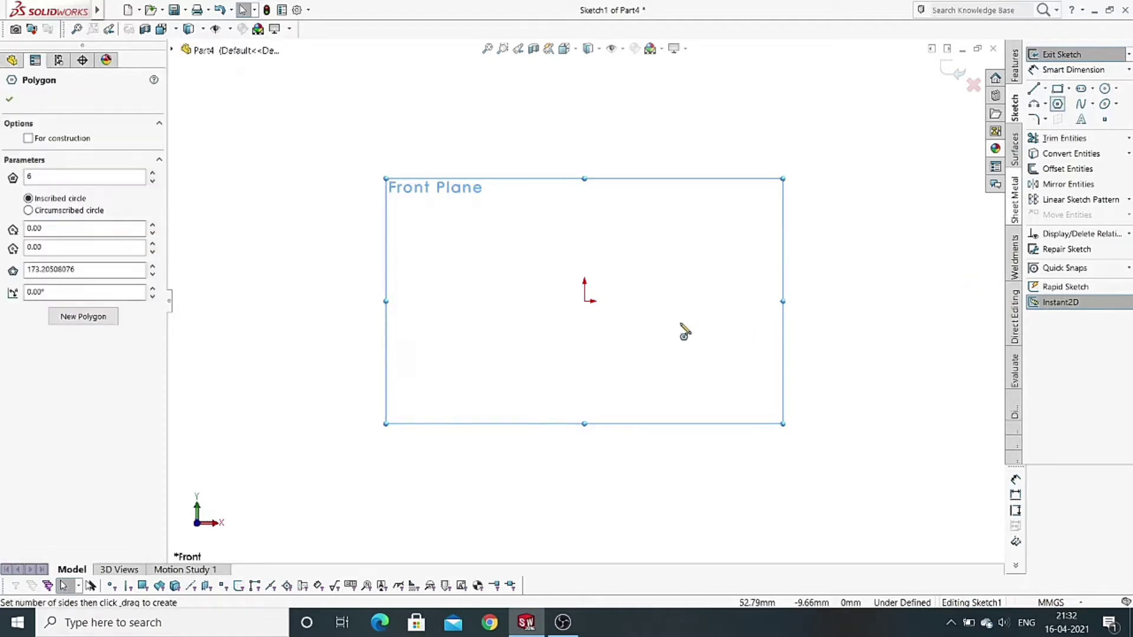
mouse_move(585, 301)
mouse_down()
mouse_move(505, 170)
mouse_move(630, 227)
mouse_up()
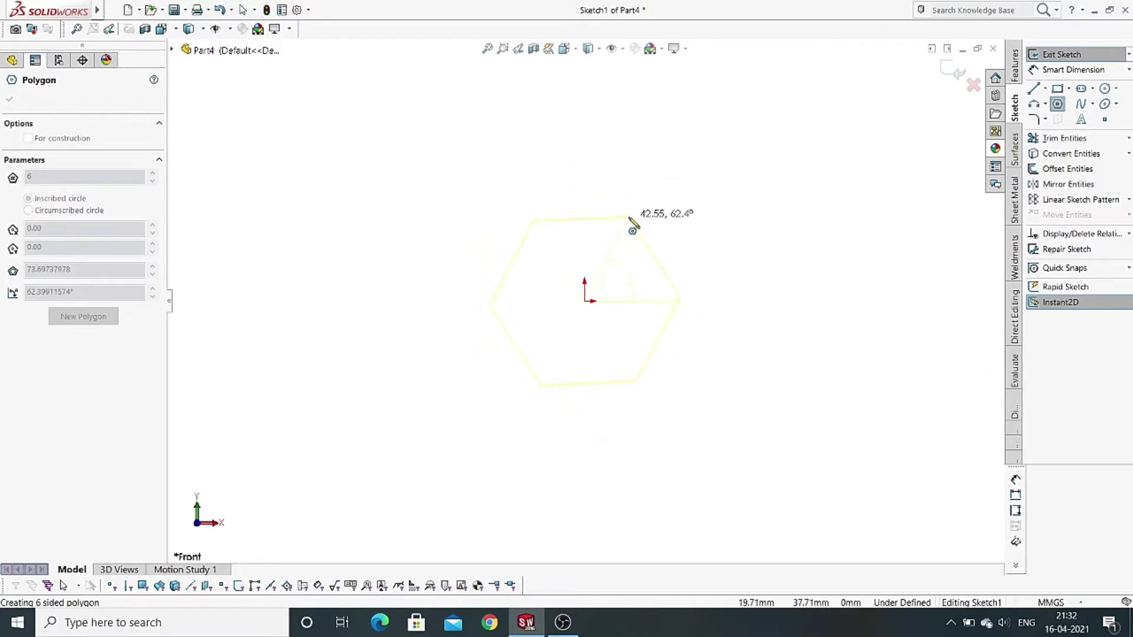
drag(630, 226, 633, 223)
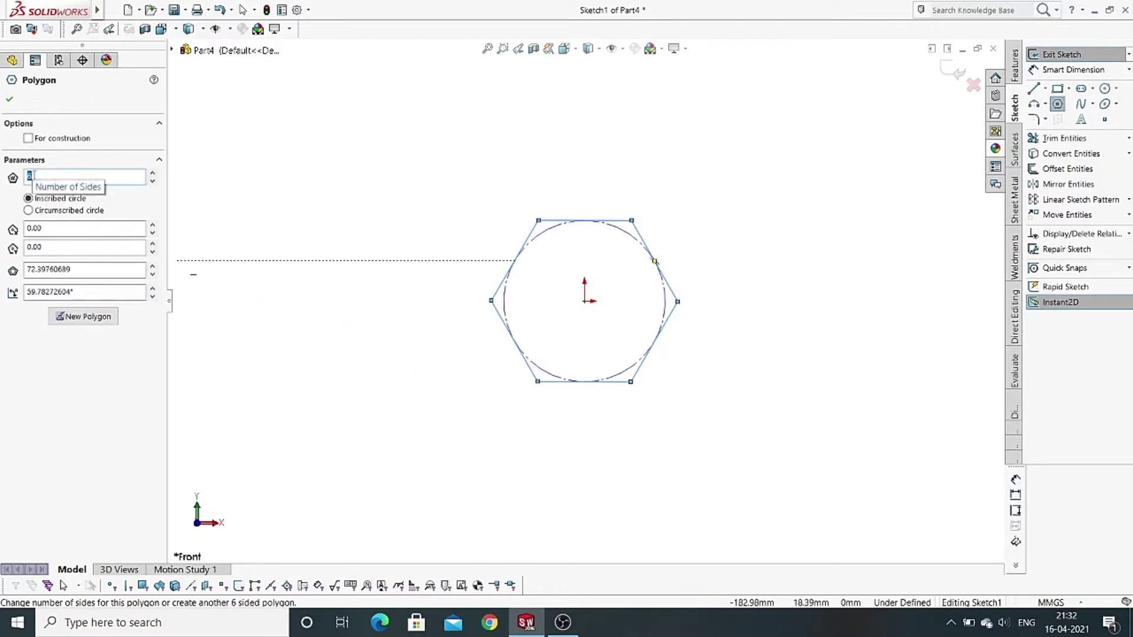
click(9, 99)
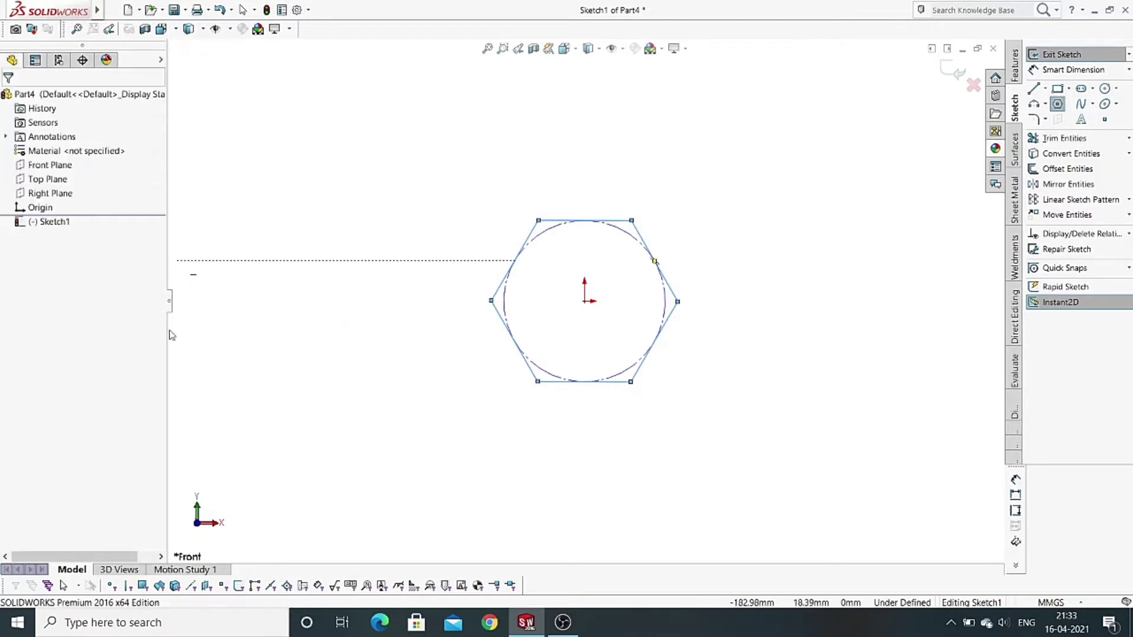
Dimension the hexagon 40 mm across flats
click(1077, 70)
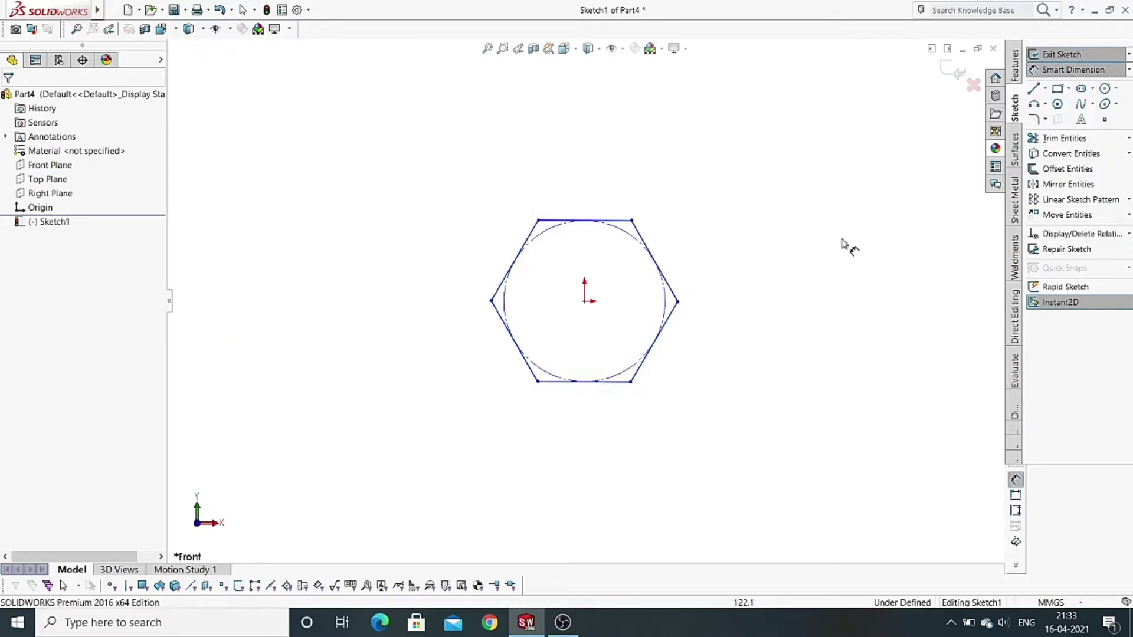
click(529, 239)
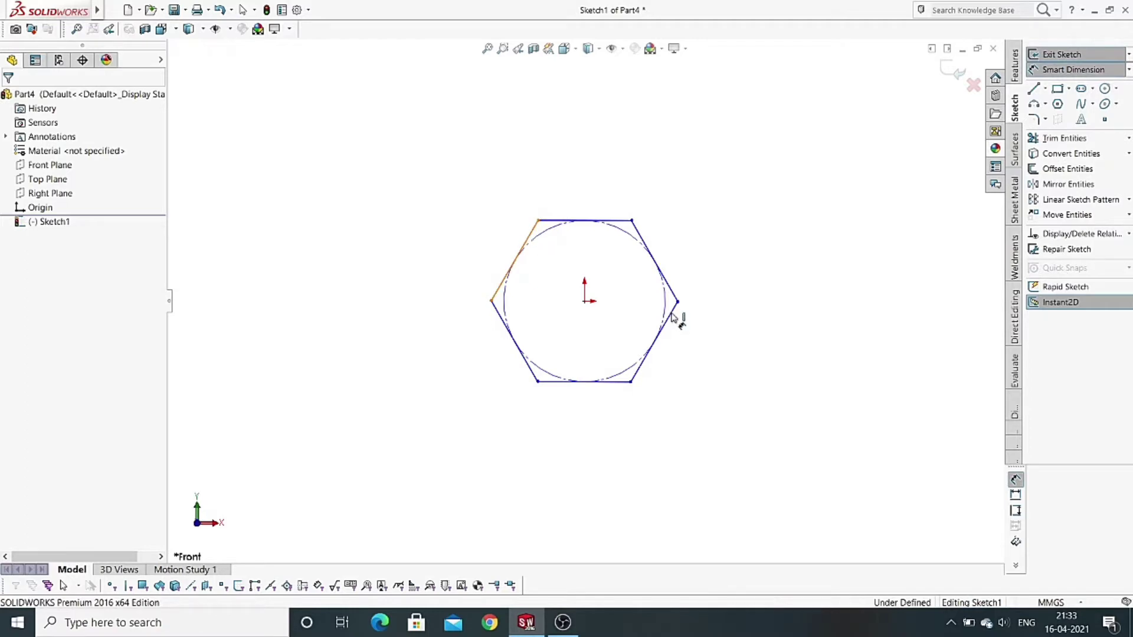
click(672, 315)
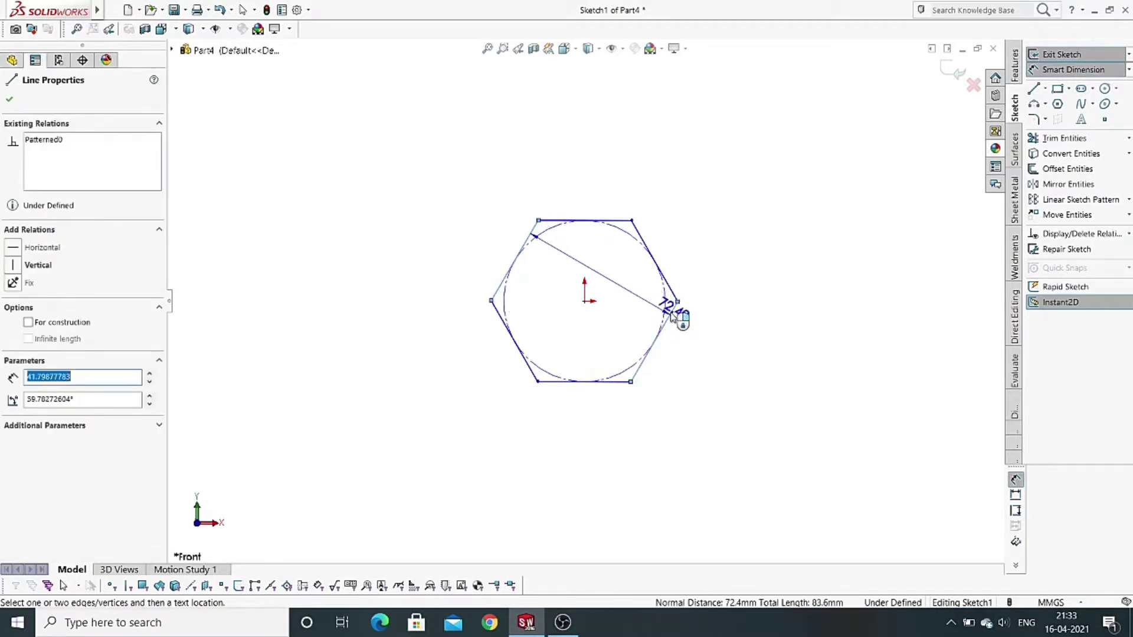
click(654, 187)
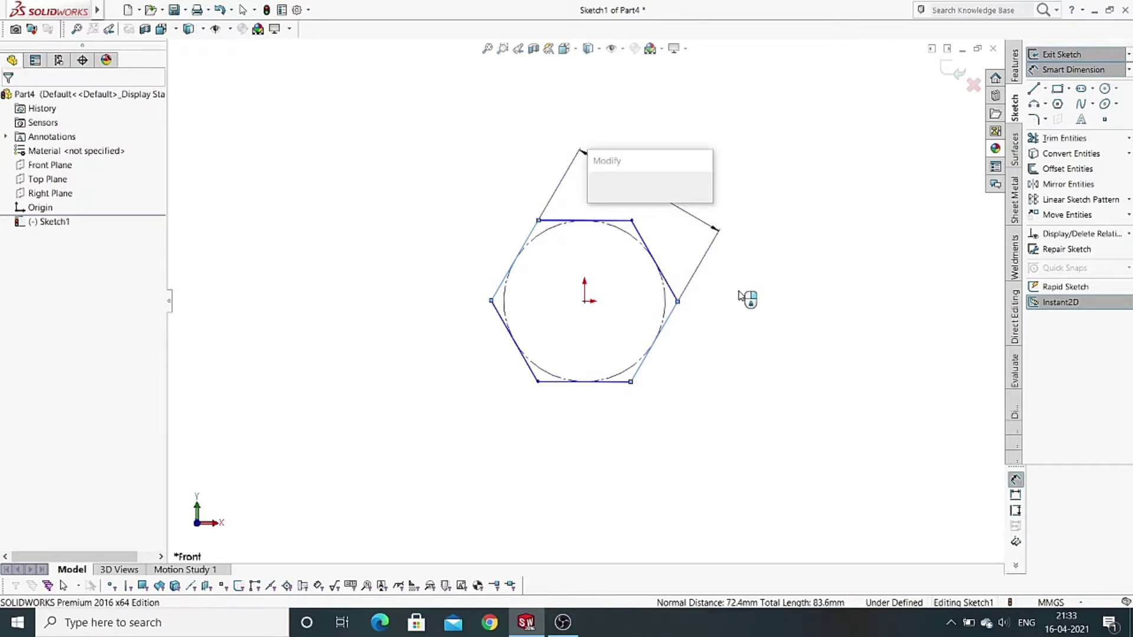
text(40)
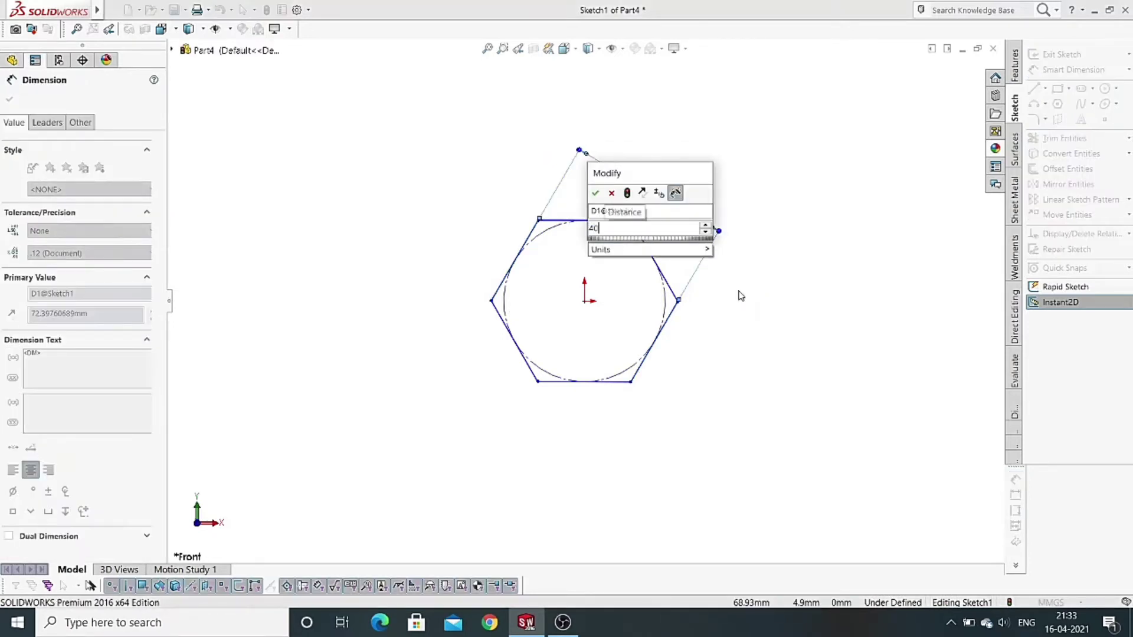
key(Return)
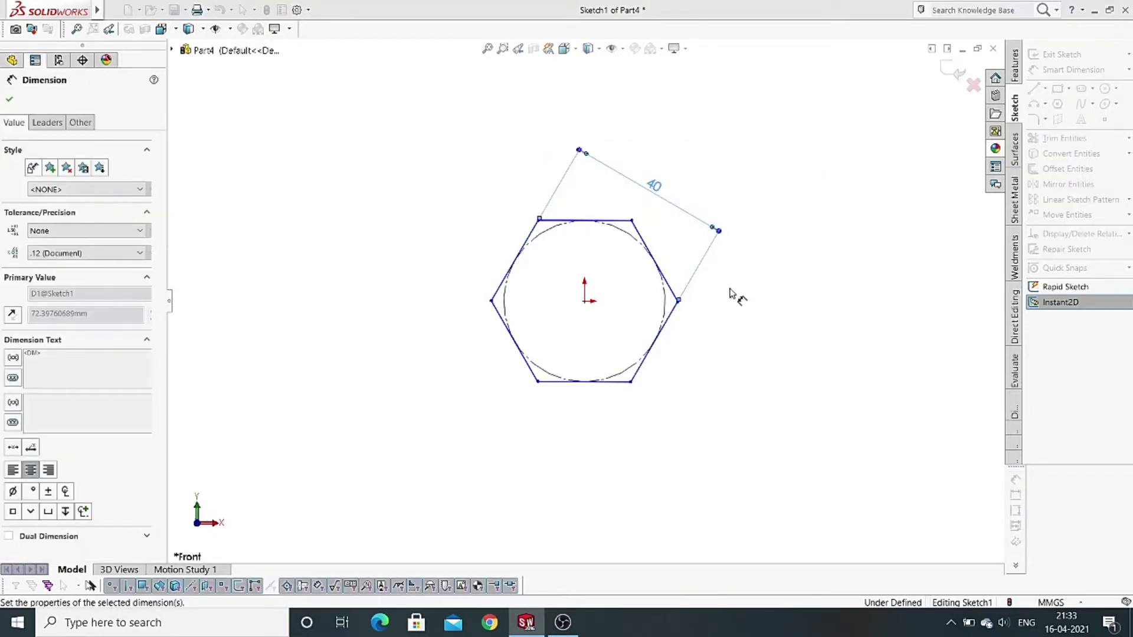
click(434, 354)
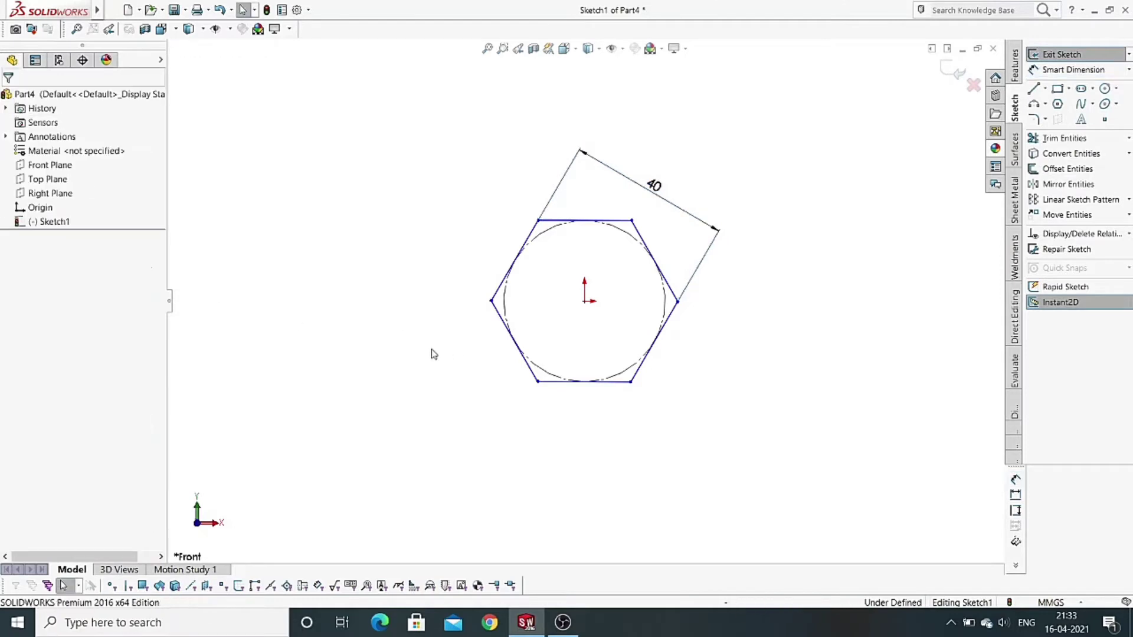
Make the hexagon's top edge horizontal to fully define the sketch
click(553, 224)
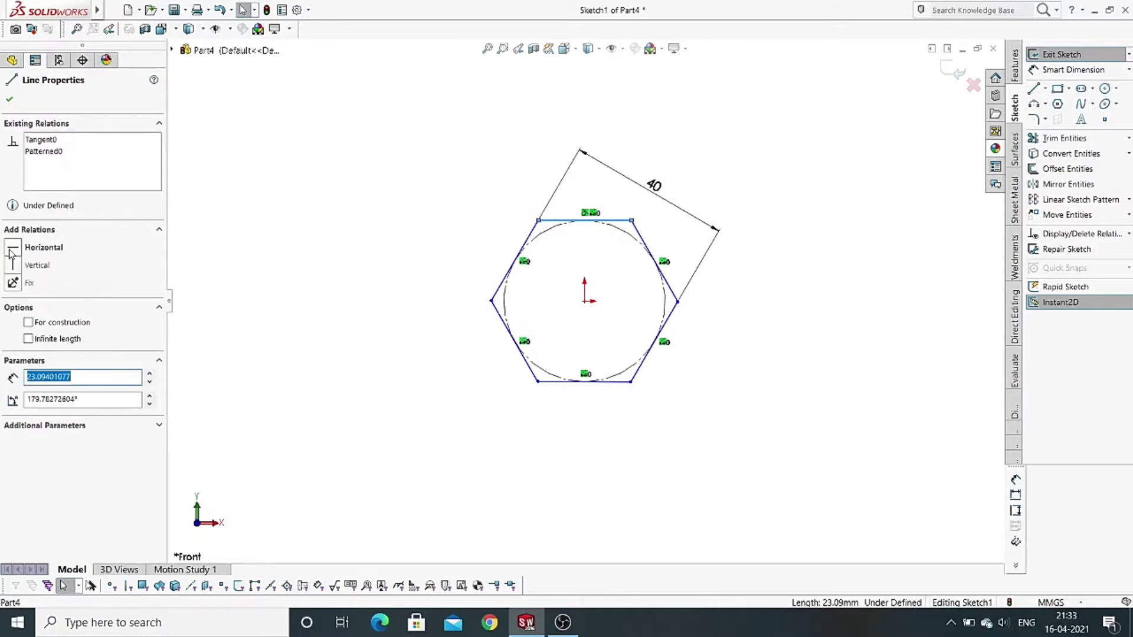
click(12, 249)
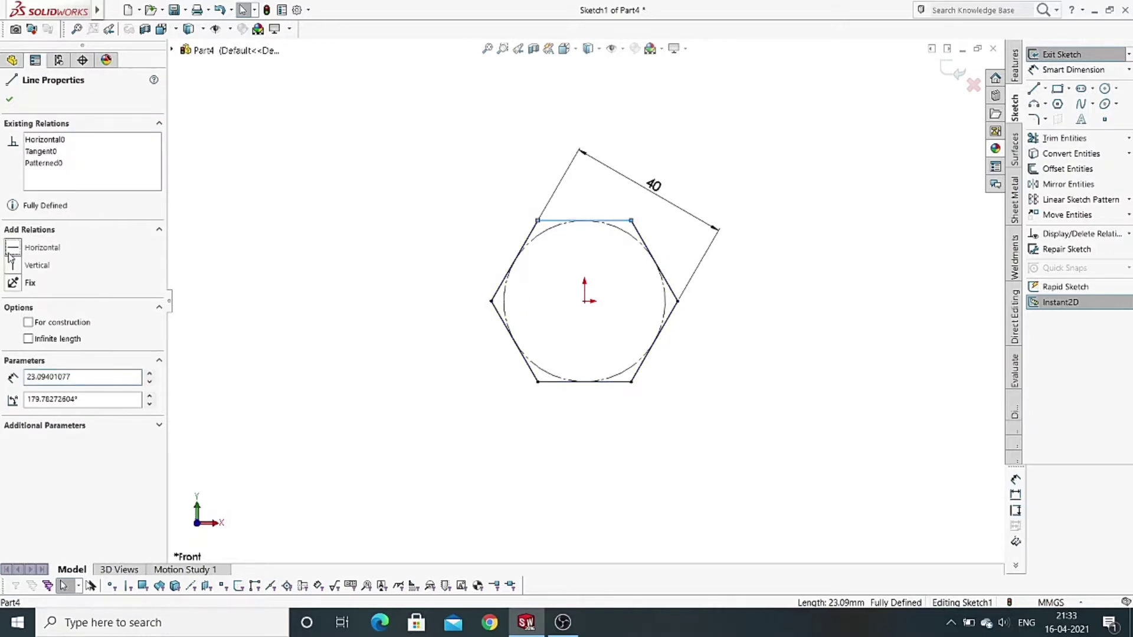
click(10, 100)
click(389, 393)
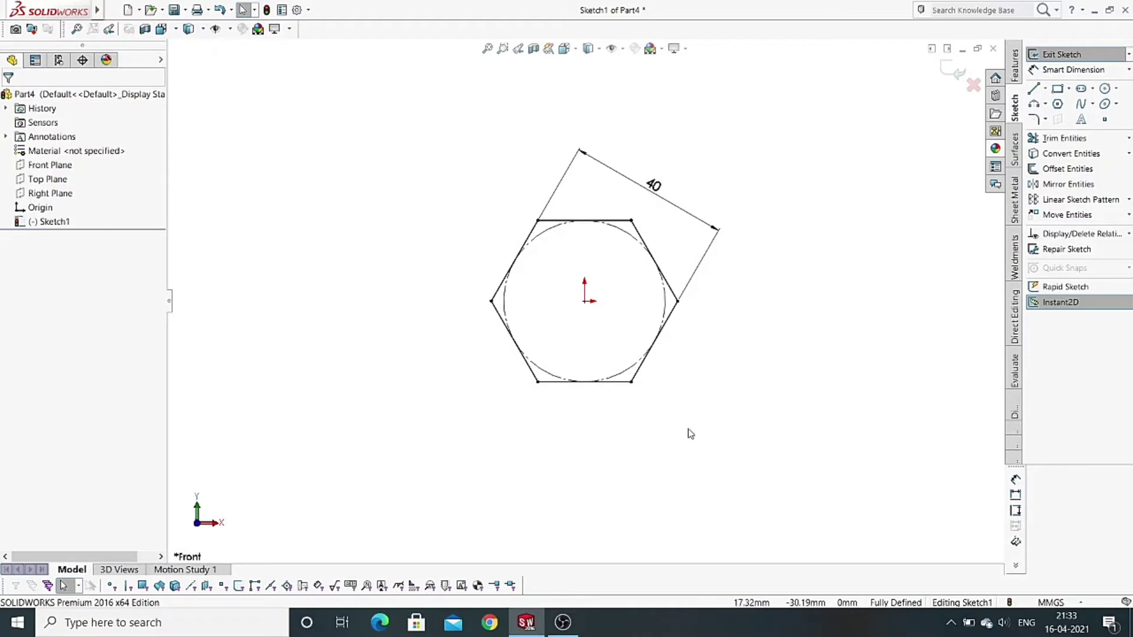
click(1016, 73)
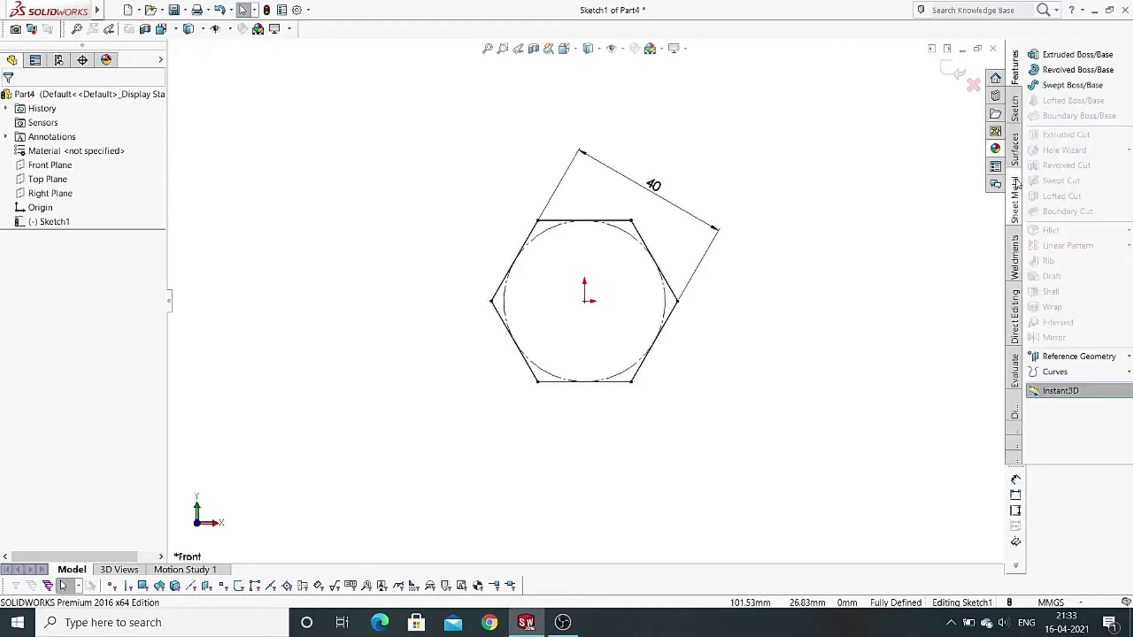
Extrude the hexagon sketch 20 mm mid-plane into a solid prism
click(1077, 54)
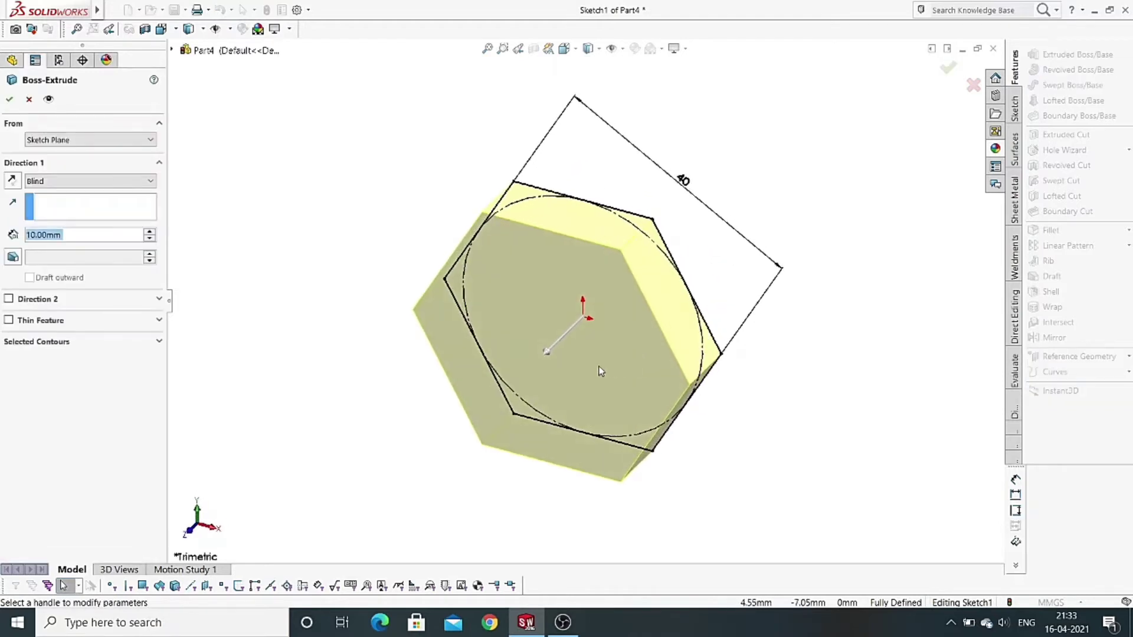
click(60, 181)
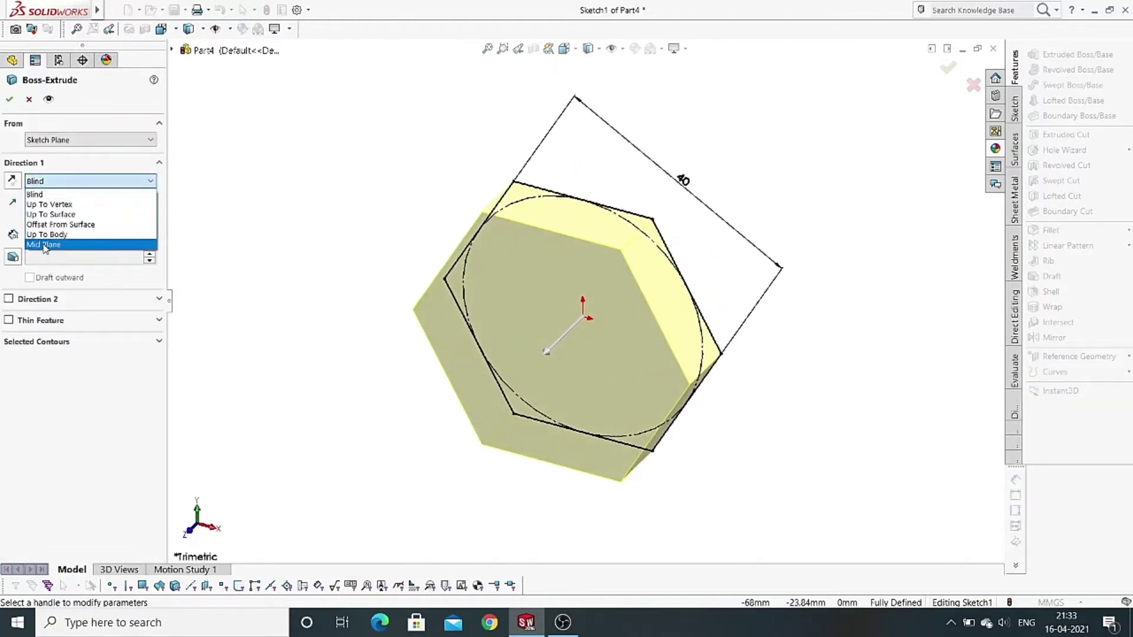
click(45, 245)
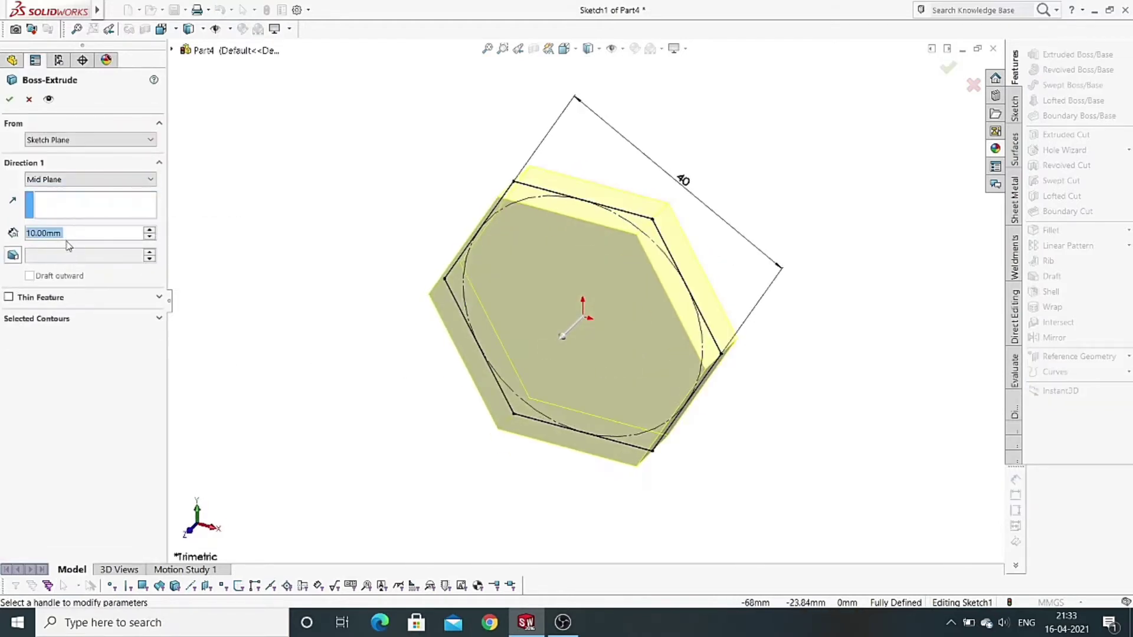
key(BackSpace)
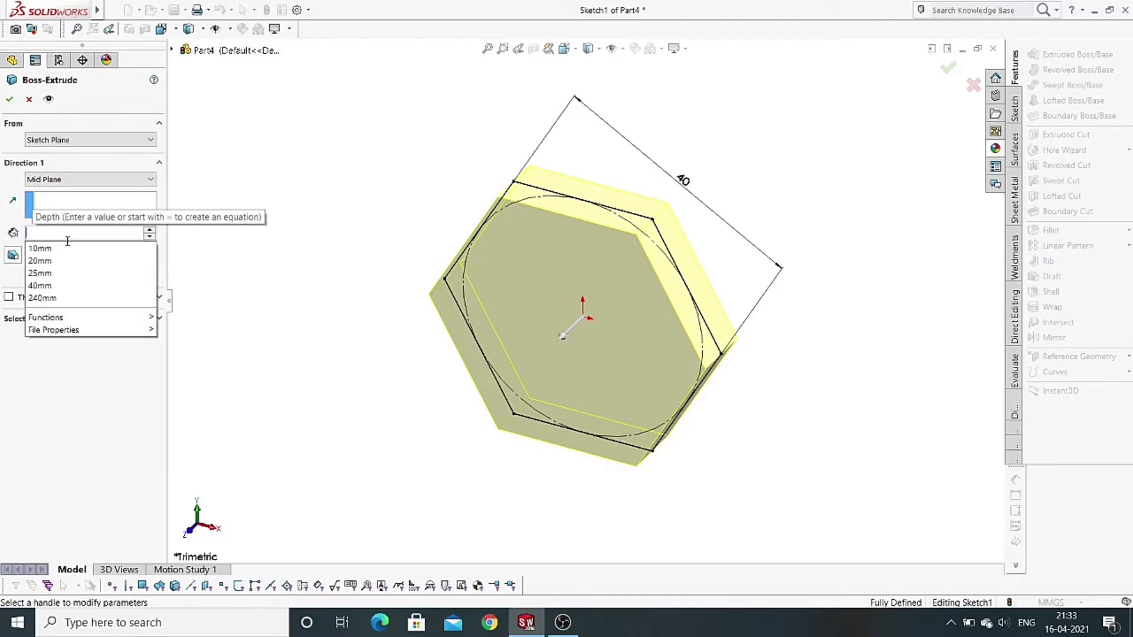
text(20)
key(Return)
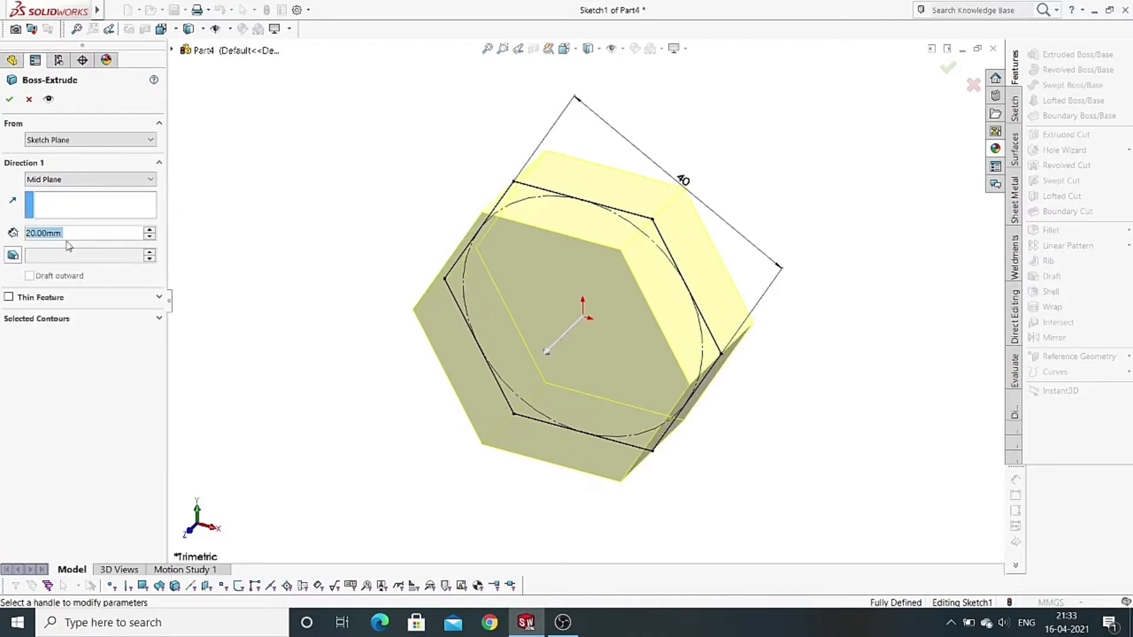
click(9, 100)
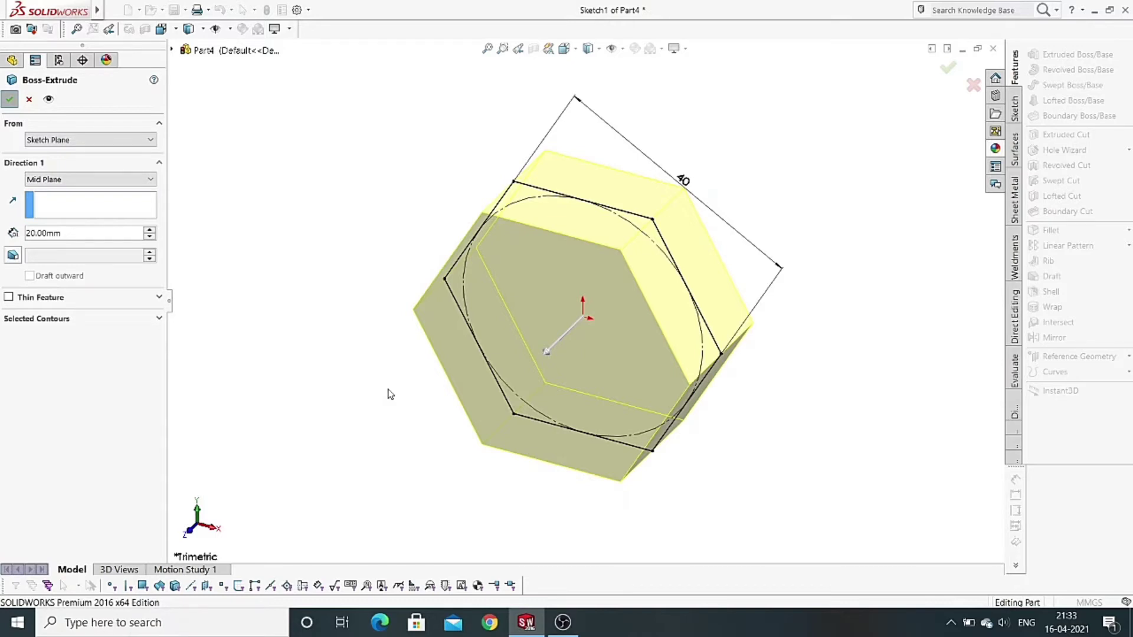
key(Return)
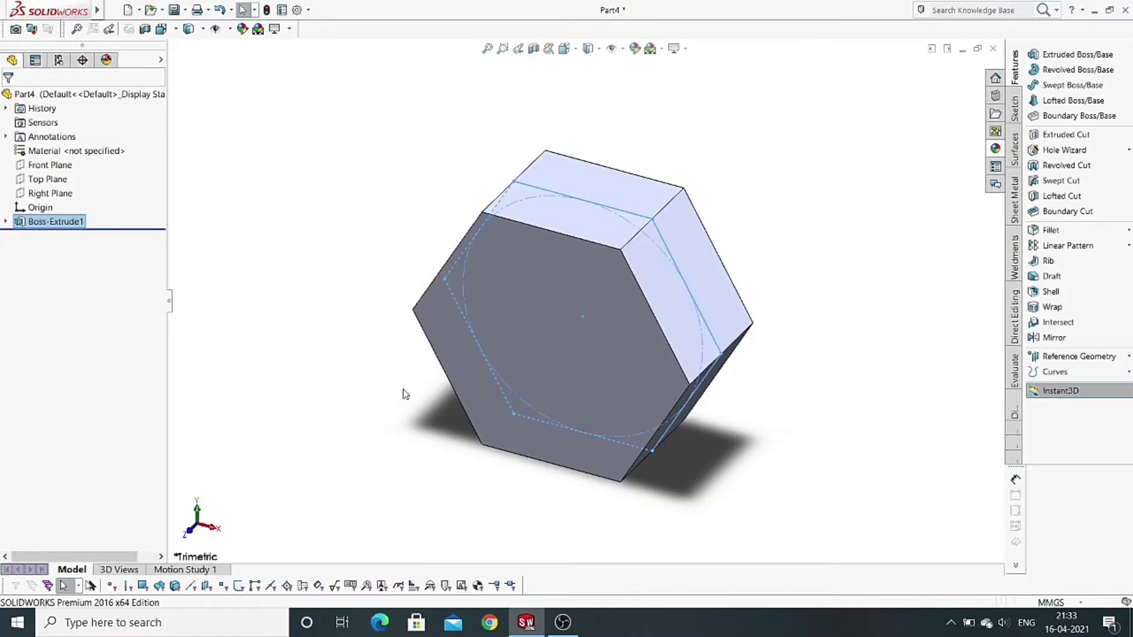
middle_drag(405, 395, 331, 384)
click(383, 402)
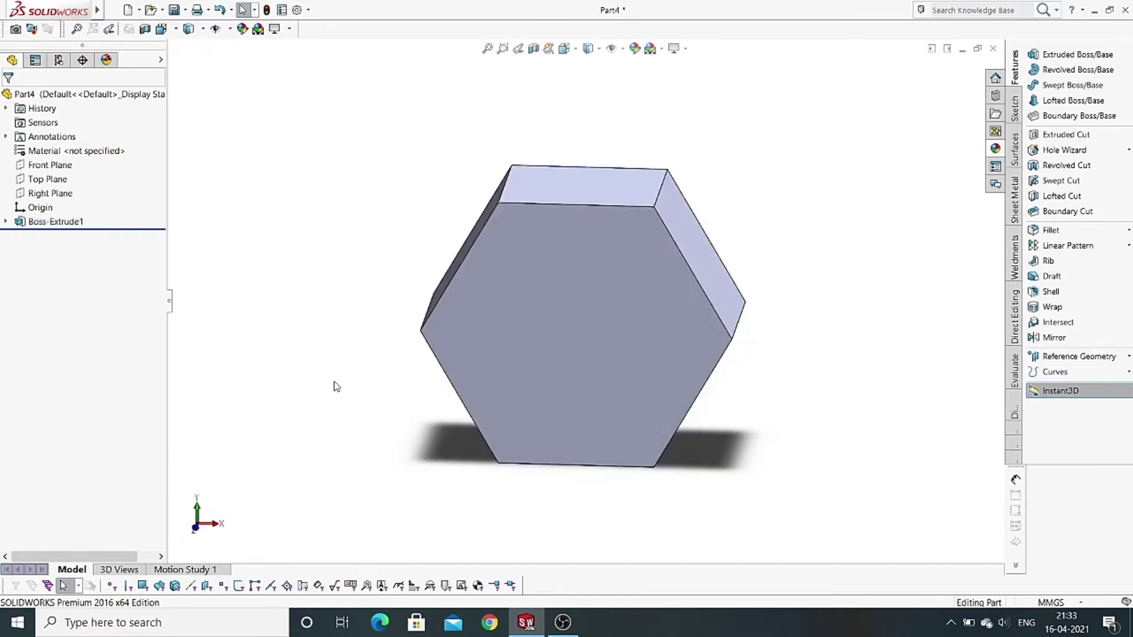
On the hexagon's front face, viewed normal to it, sketch an origin-centred circle
click(583, 342)
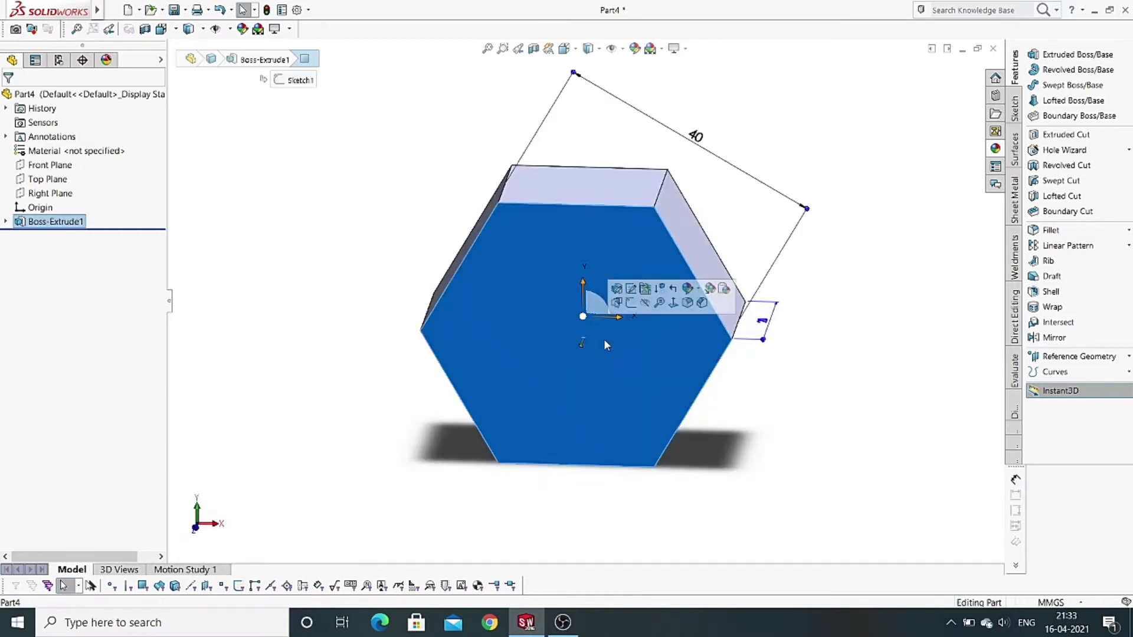
click(631, 303)
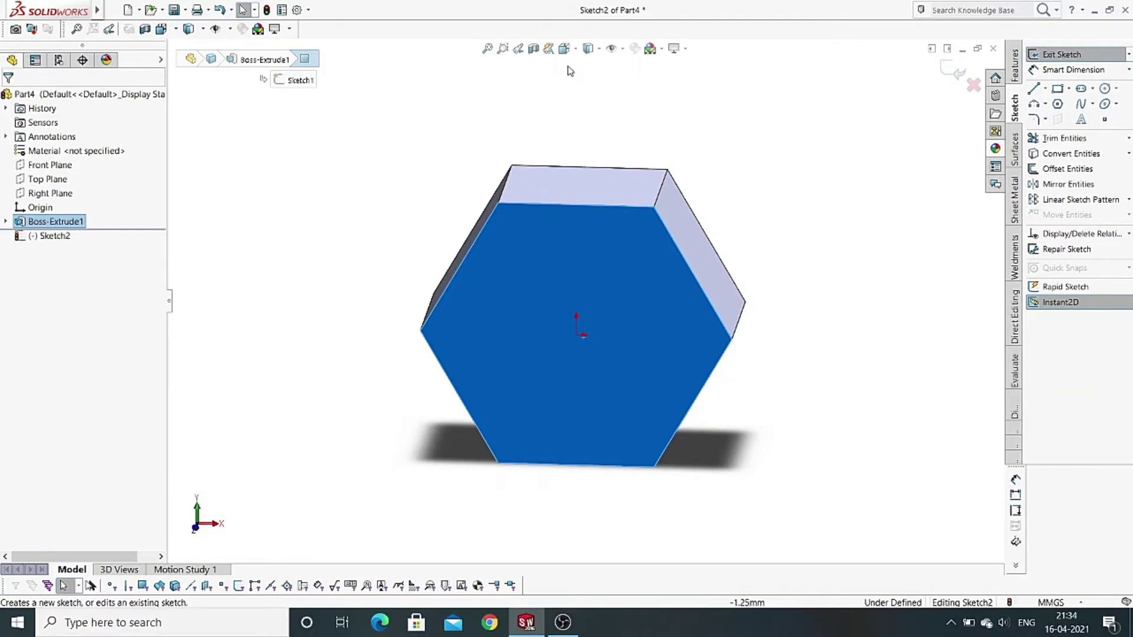
click(571, 55)
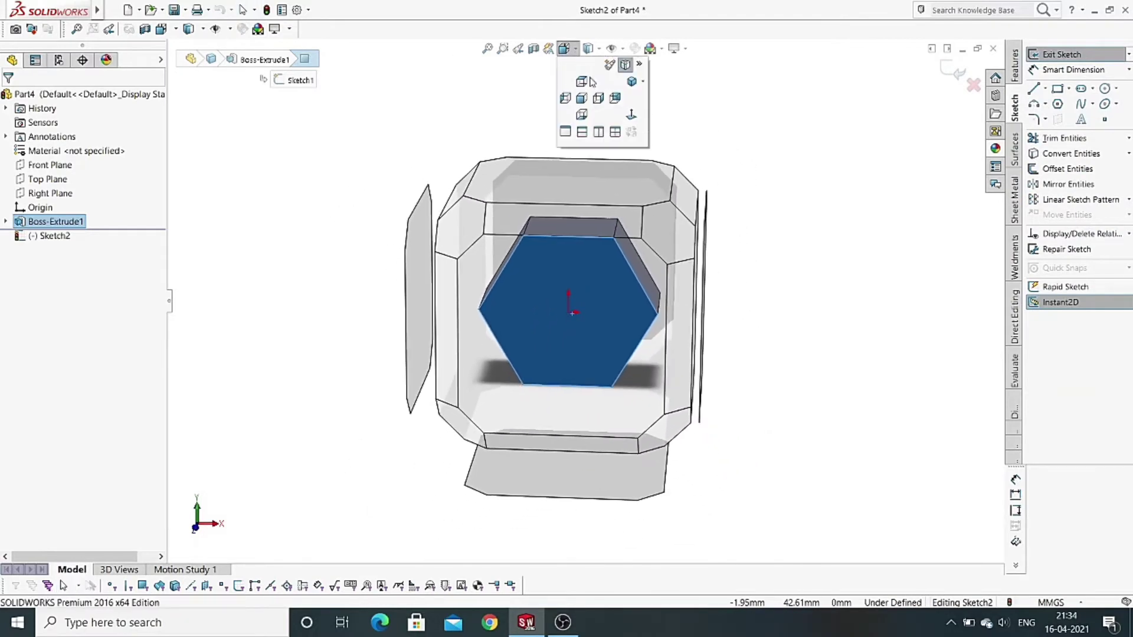
click(633, 114)
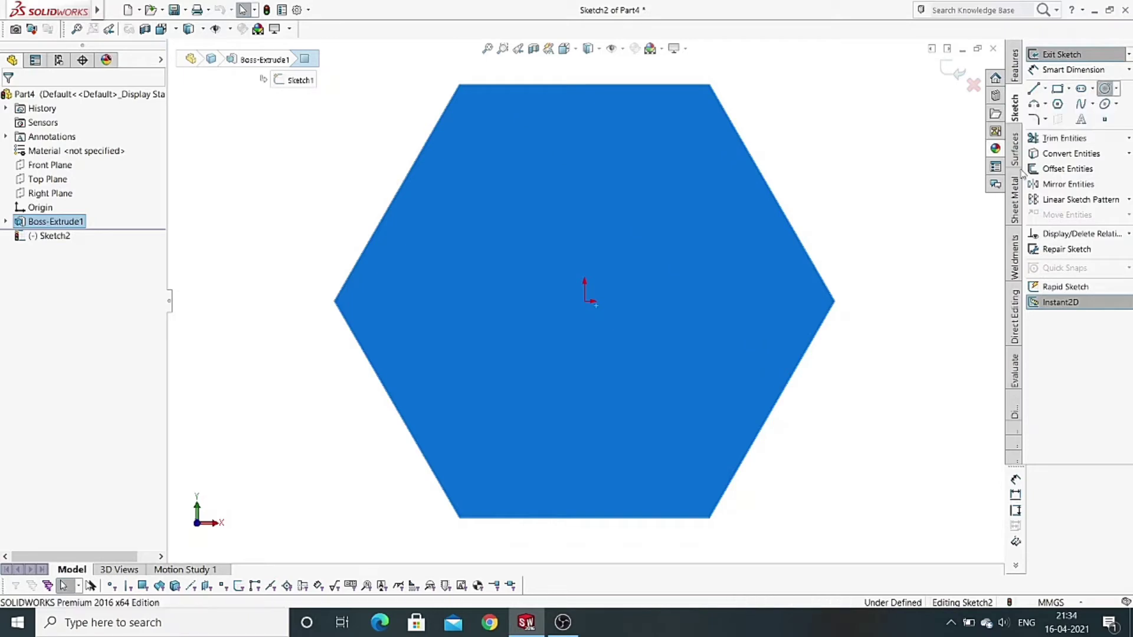
click(1105, 88)
click(587, 303)
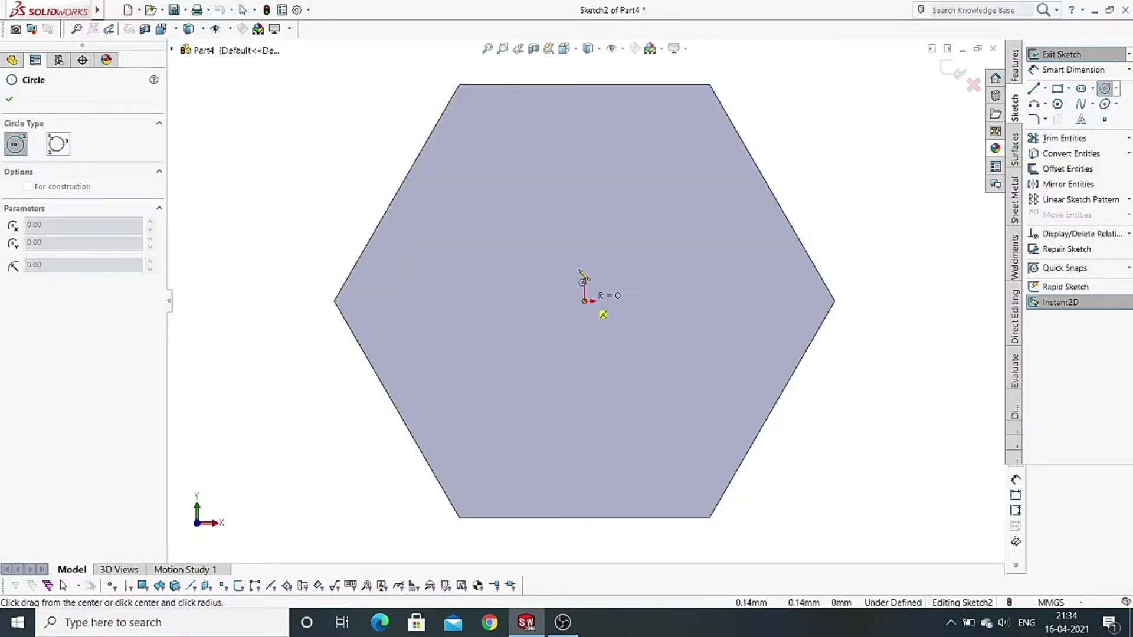
click(586, 155)
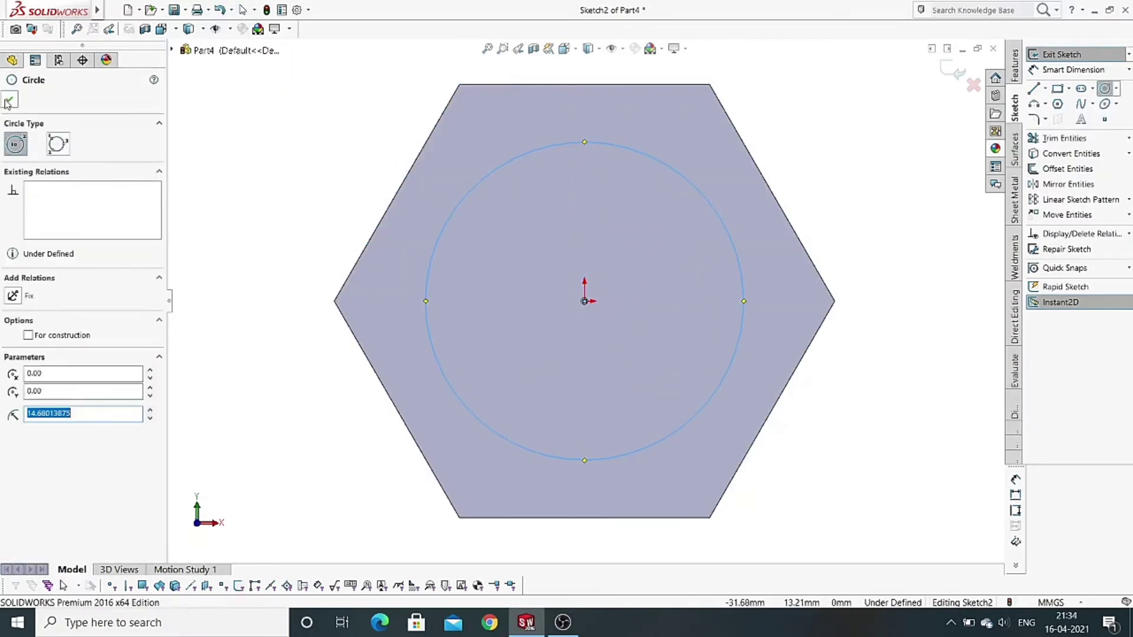
key(Escape)
click(260, 201)
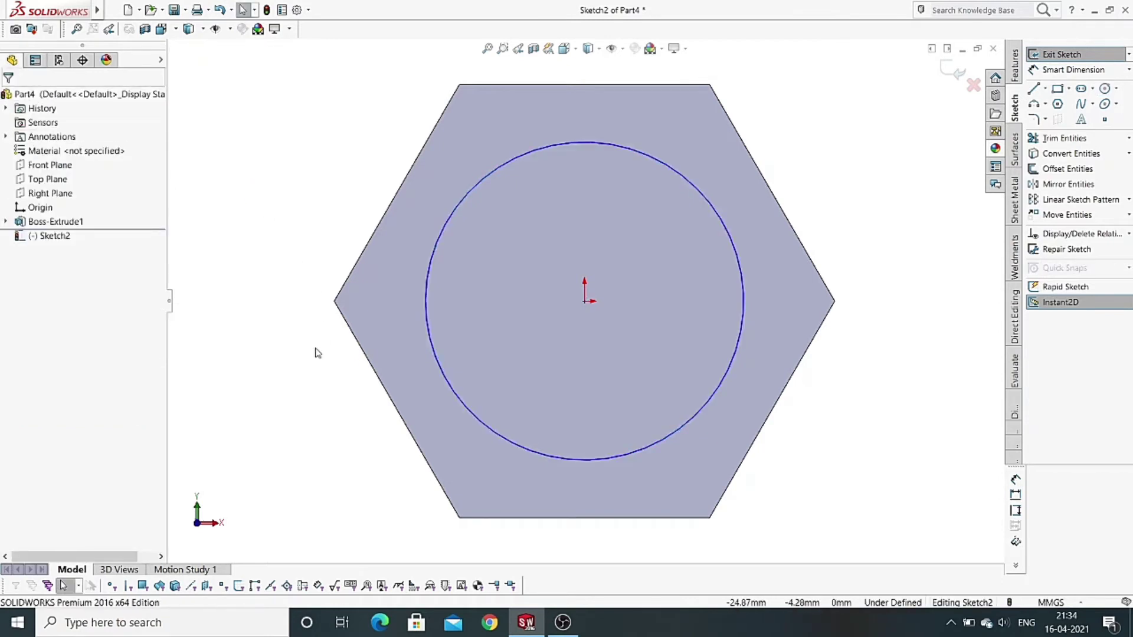
Make the circle tangent to a hexagon edge to fully define the sketch
click(484, 175)
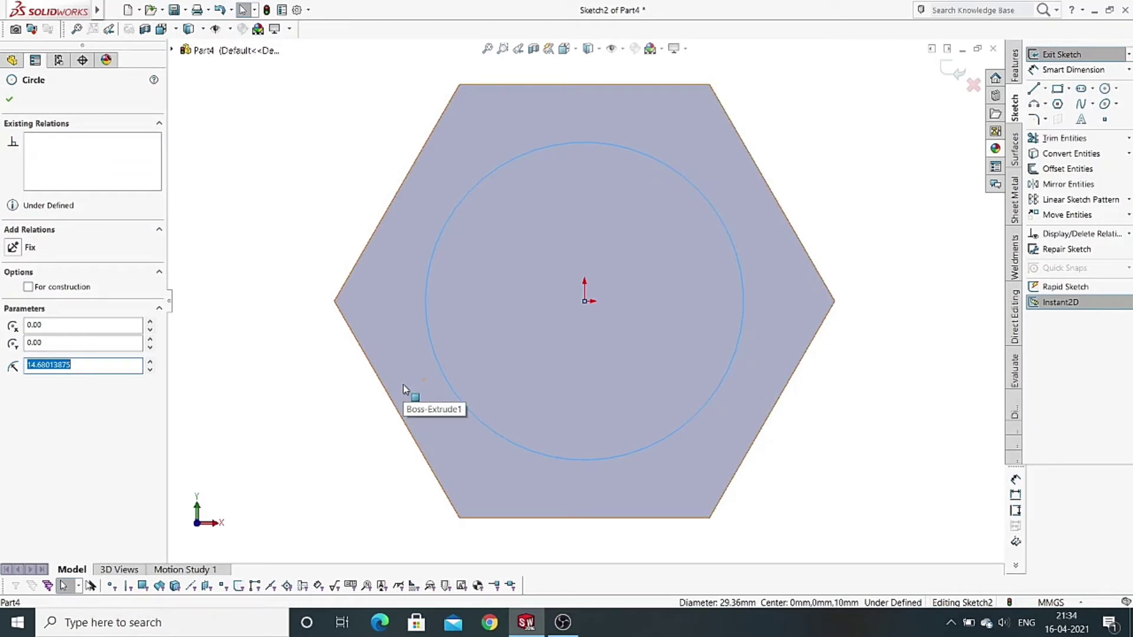
ctrl+click(381, 230)
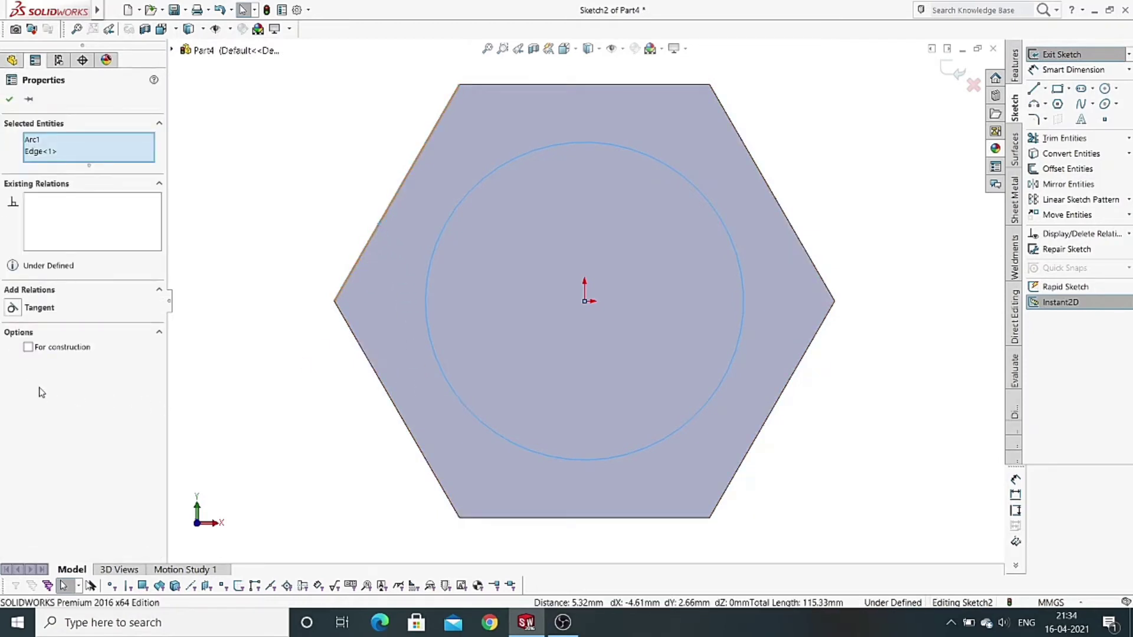
click(12, 309)
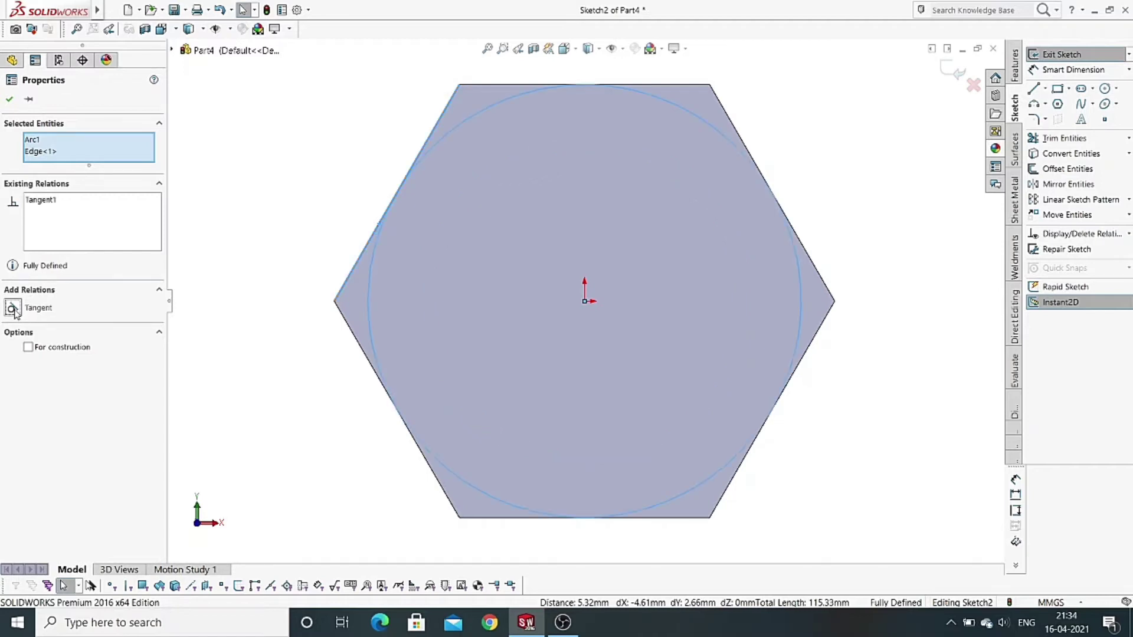
click(9, 99)
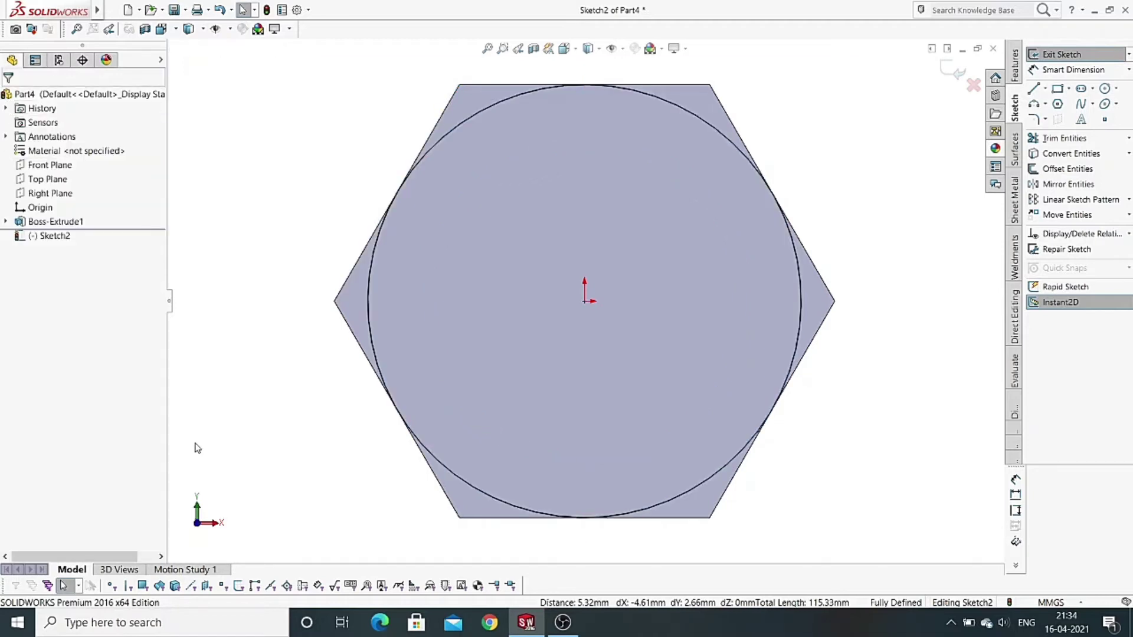
click(1015, 66)
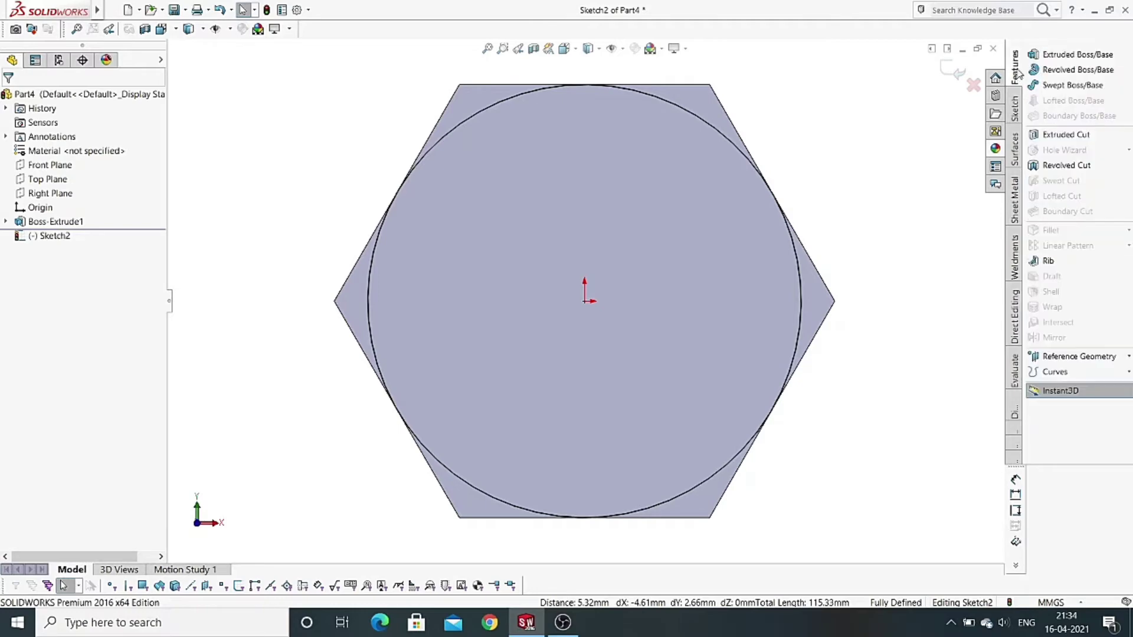
Cut through all outside the circle with a 45° draft to chamfer the hex corners
click(1051, 135)
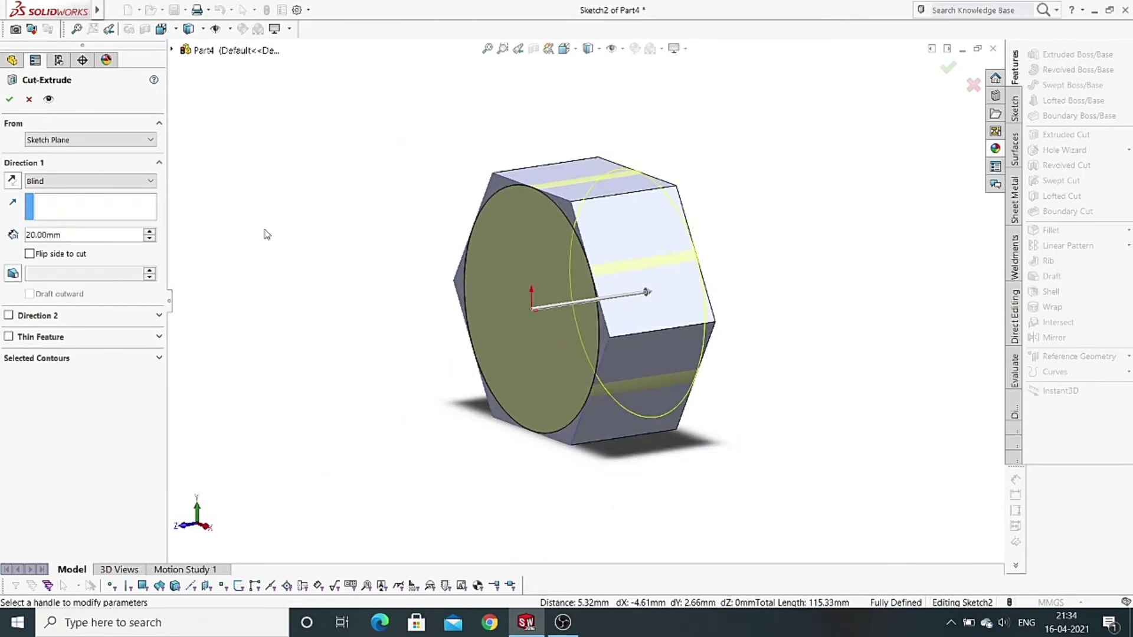
click(111, 181)
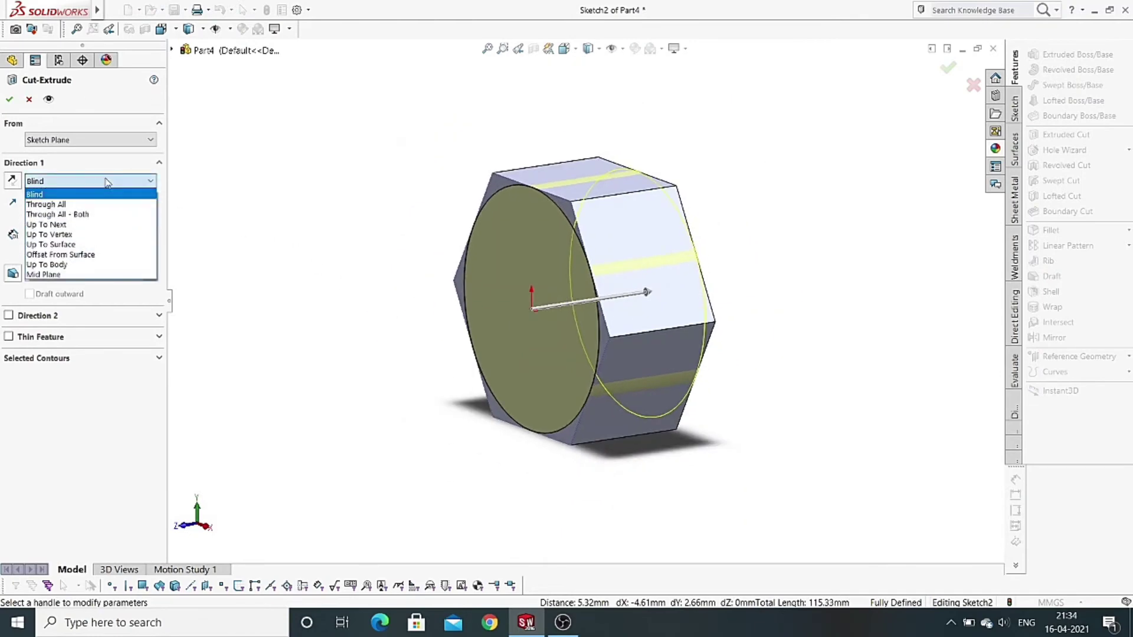
click(36, 205)
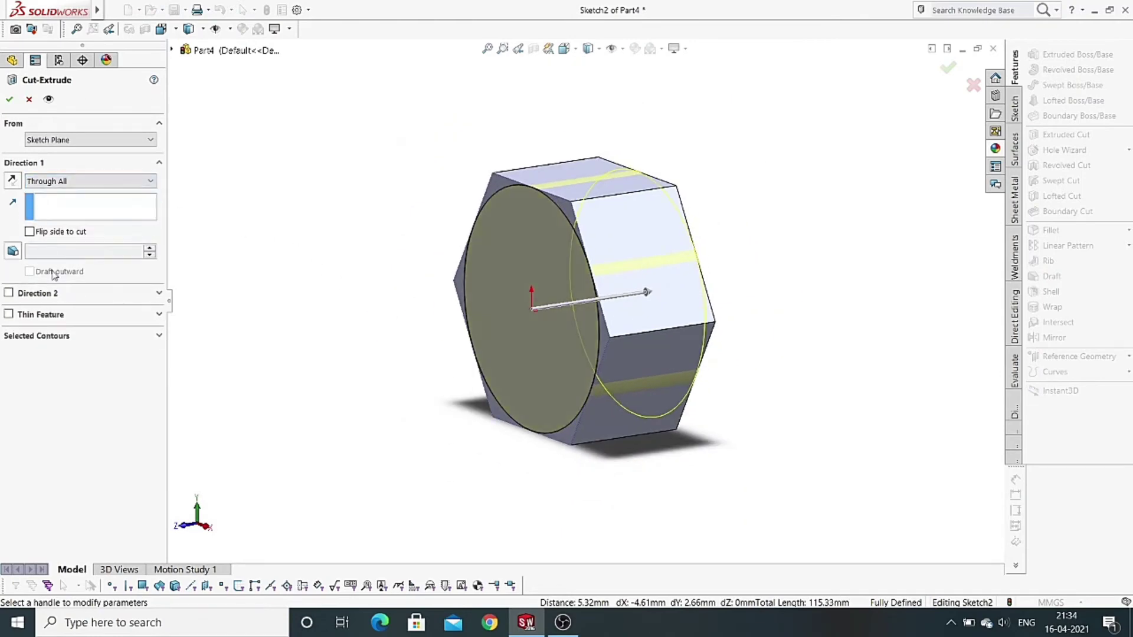
click(31, 231)
click(13, 251)
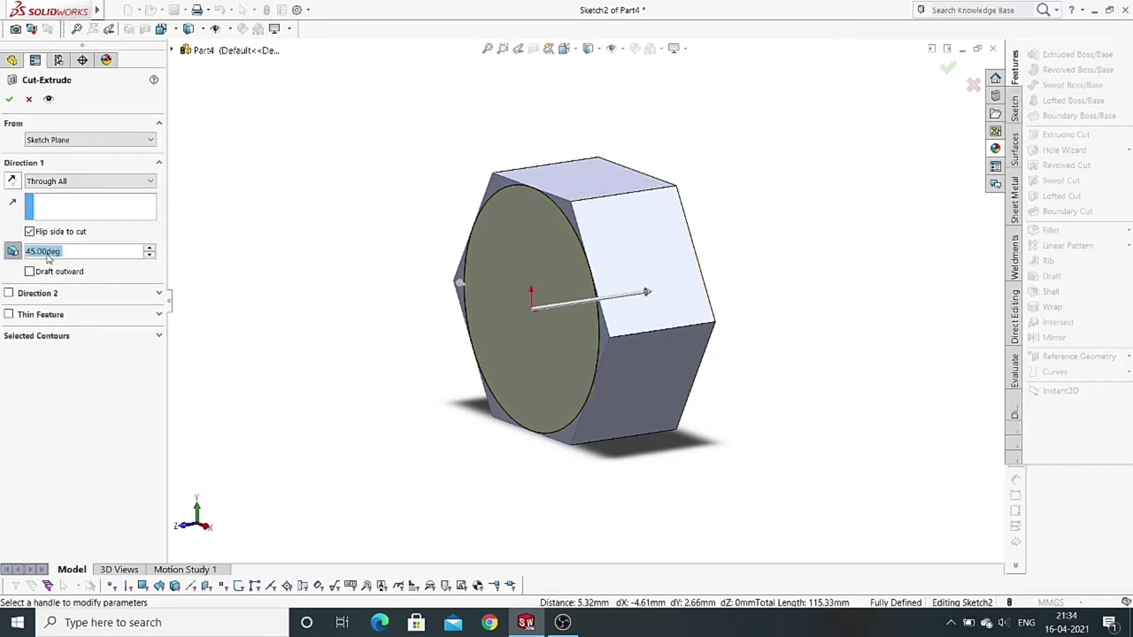
click(9, 99)
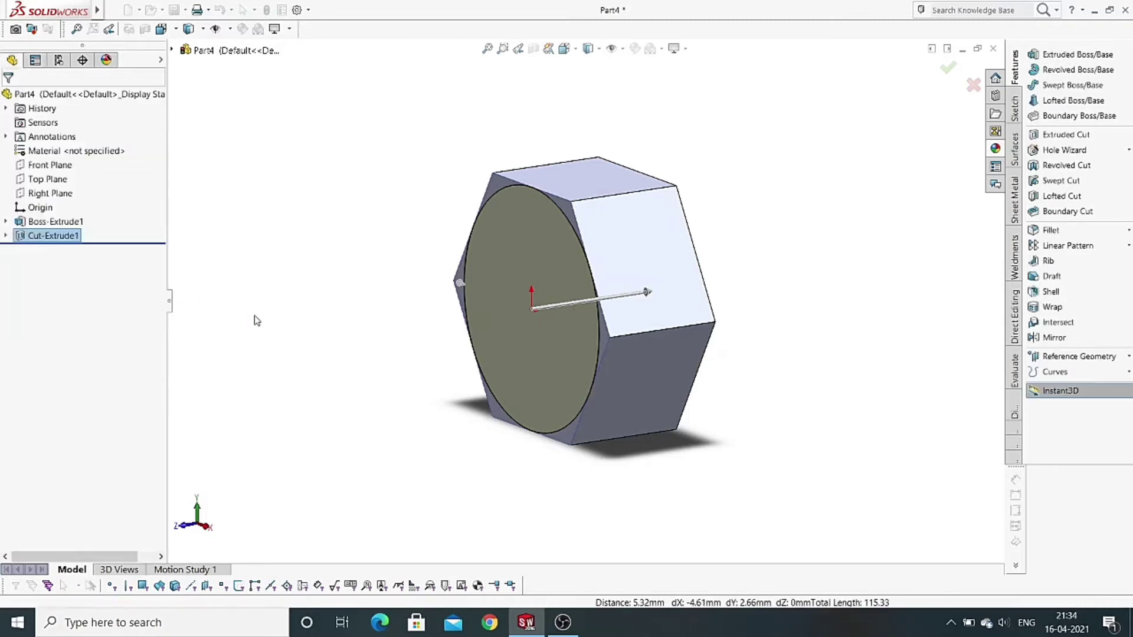
Start a sketch on the circular front face and draw an origin-centred circle
middle_drag(381, 303, 551, 327)
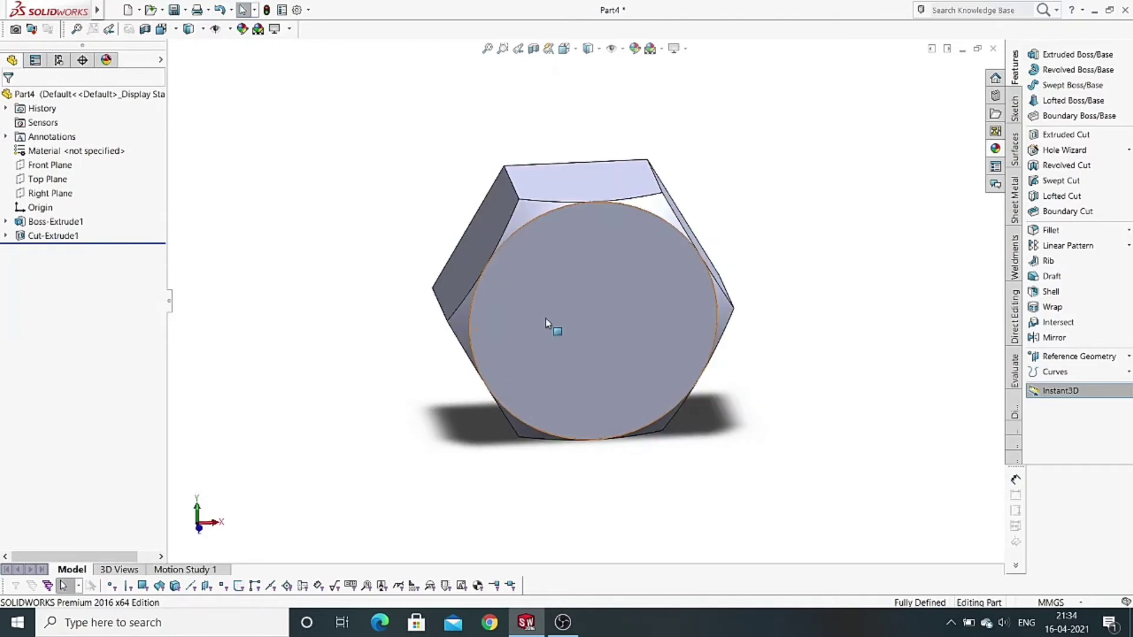
click(575, 323)
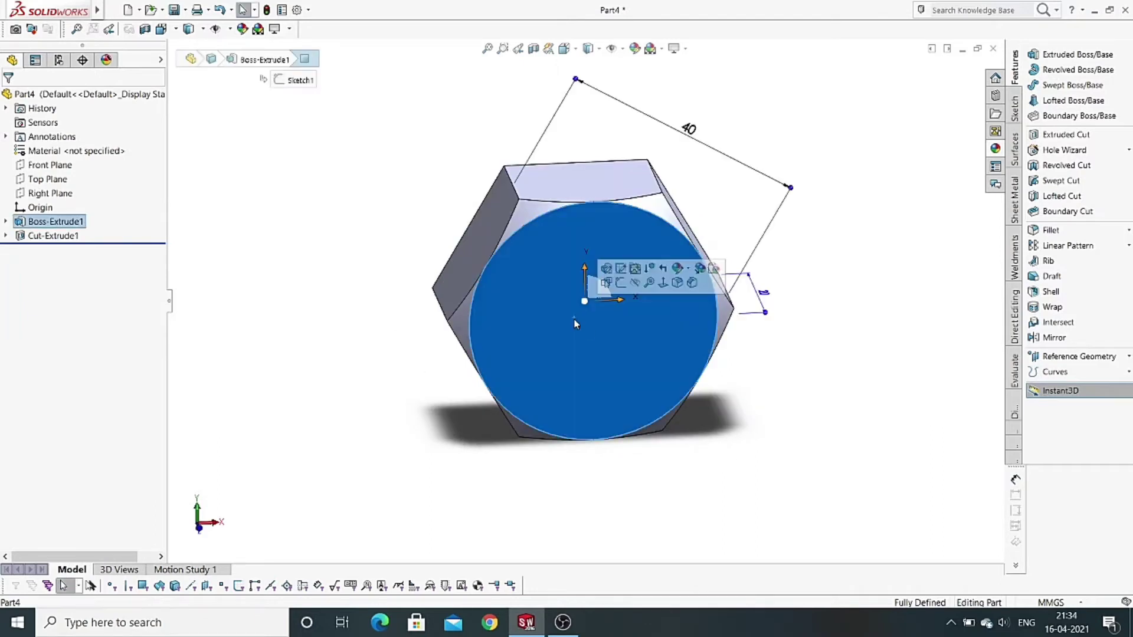
click(621, 283)
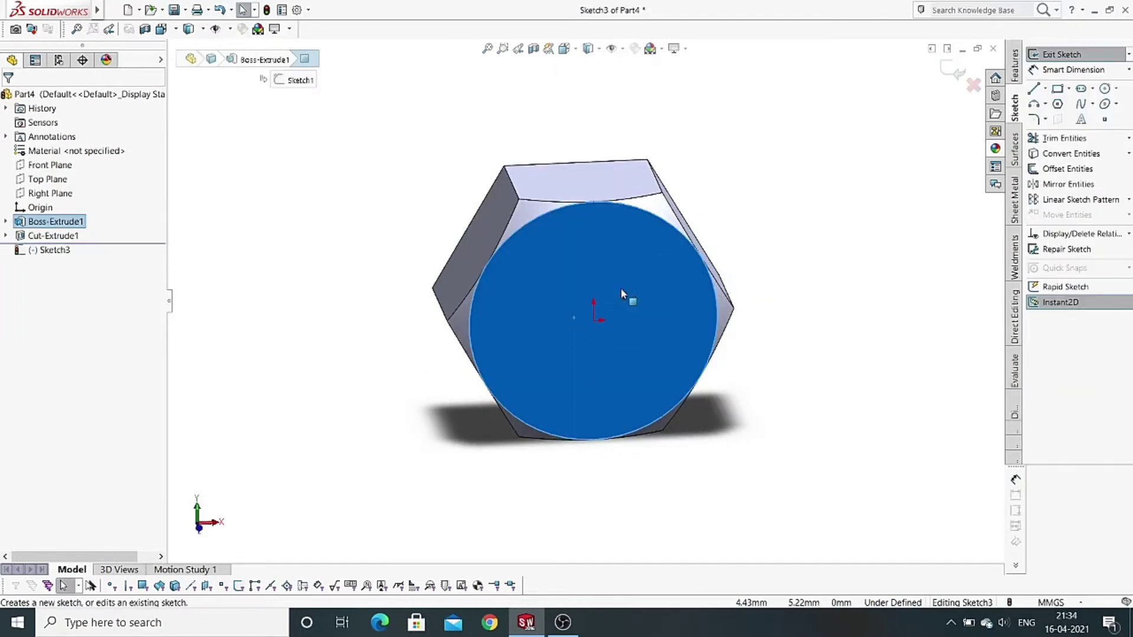
click(577, 50)
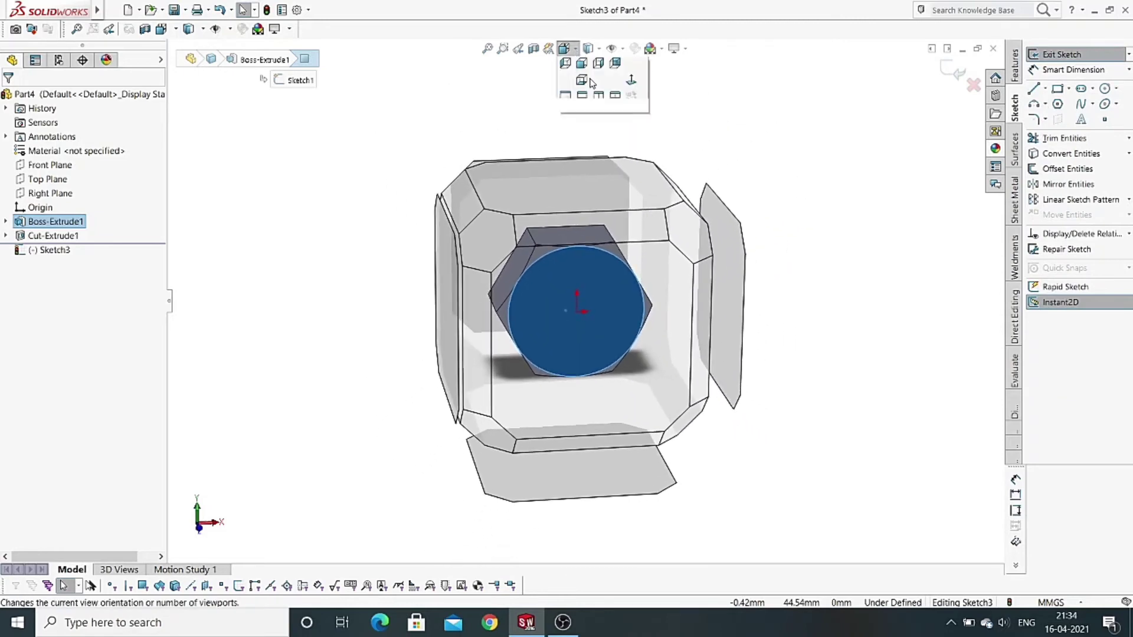
click(630, 112)
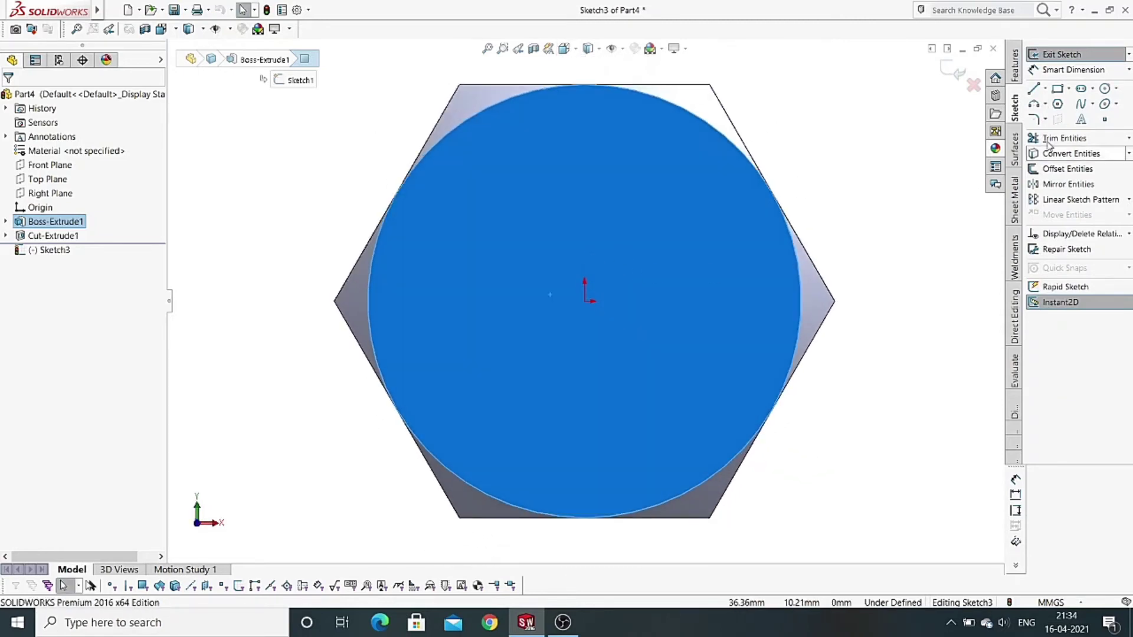
click(1105, 88)
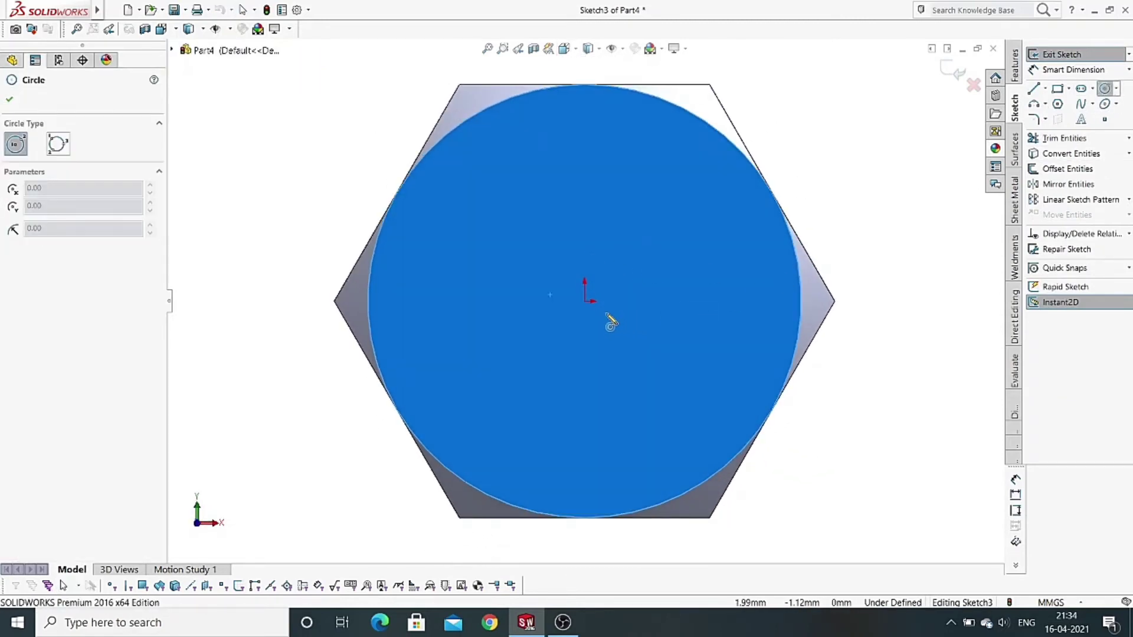
click(588, 303)
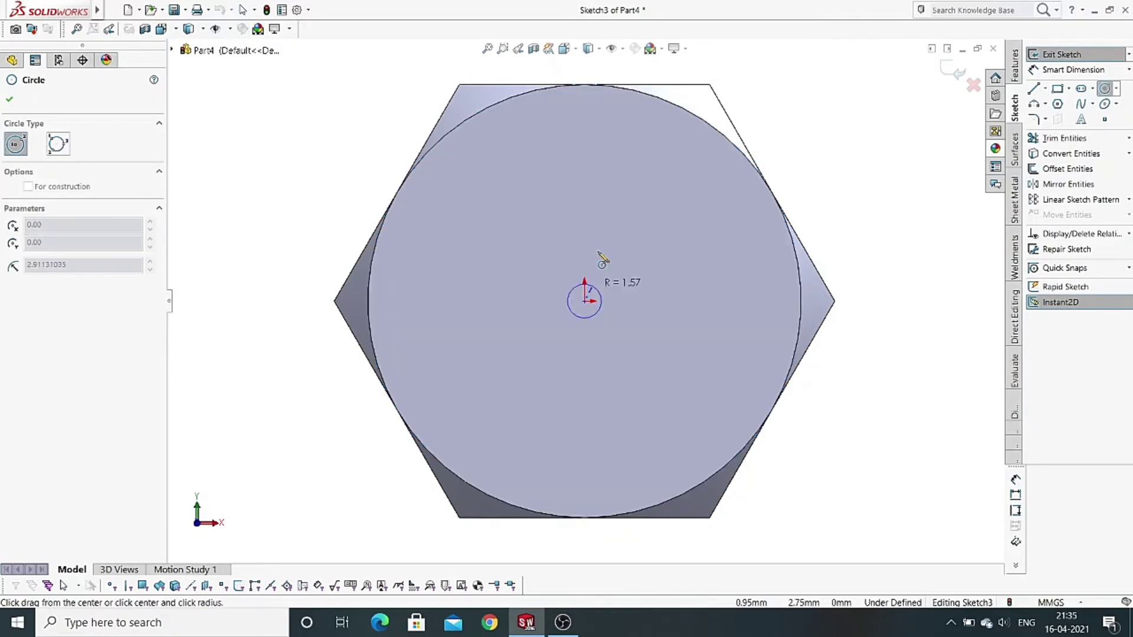
click(593, 173)
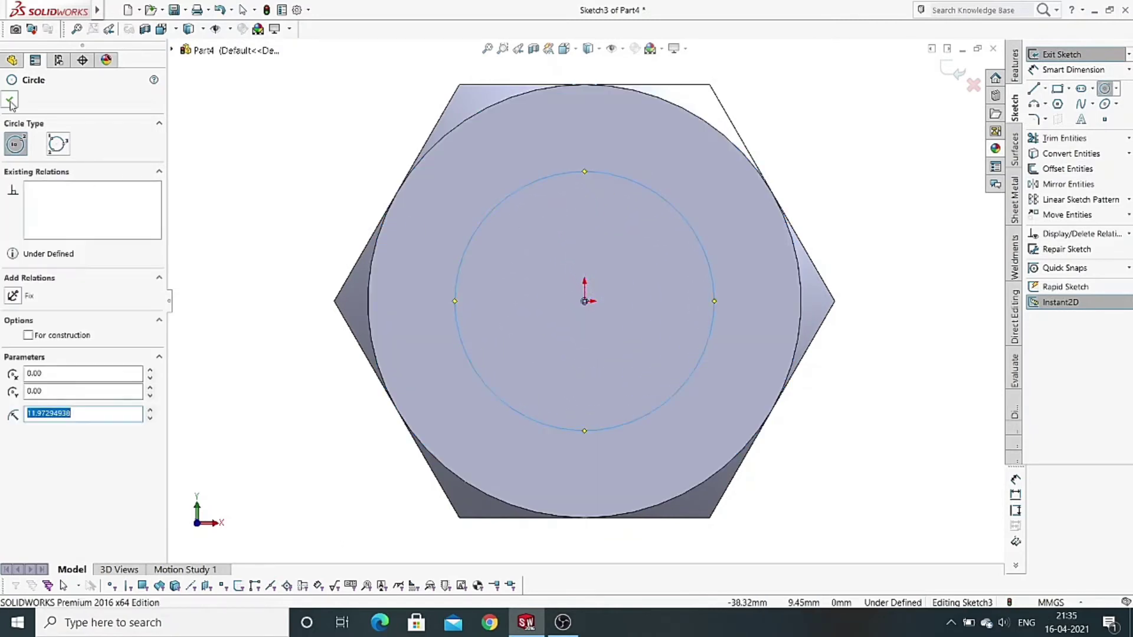
Dimension the circle at 20 mm diameter
click(11, 102)
click(1073, 70)
click(677, 210)
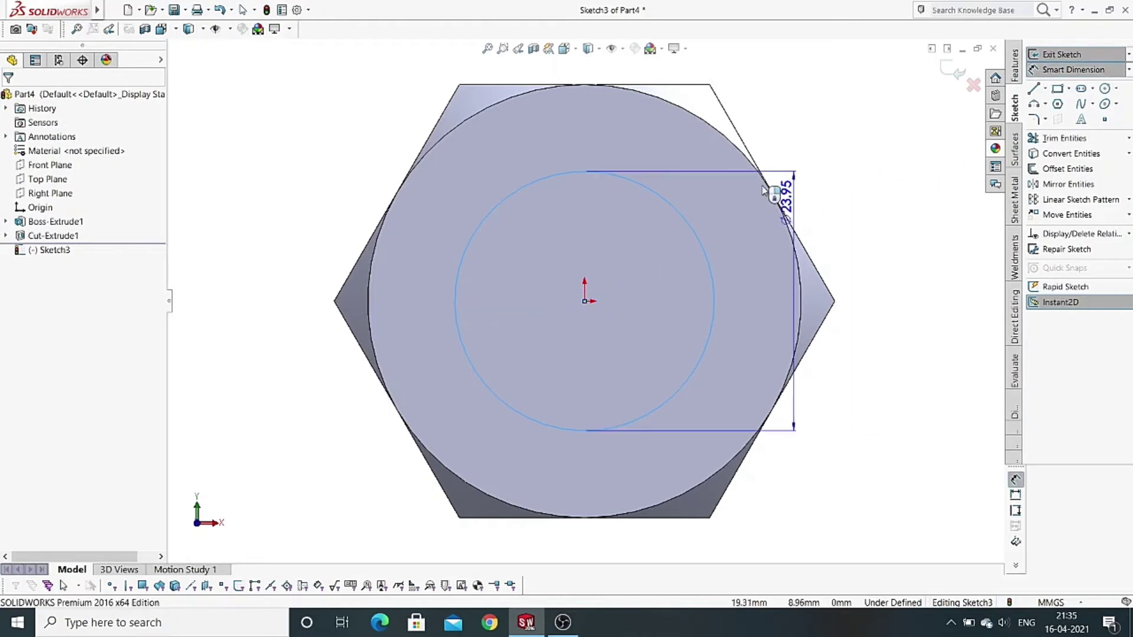
click(804, 129)
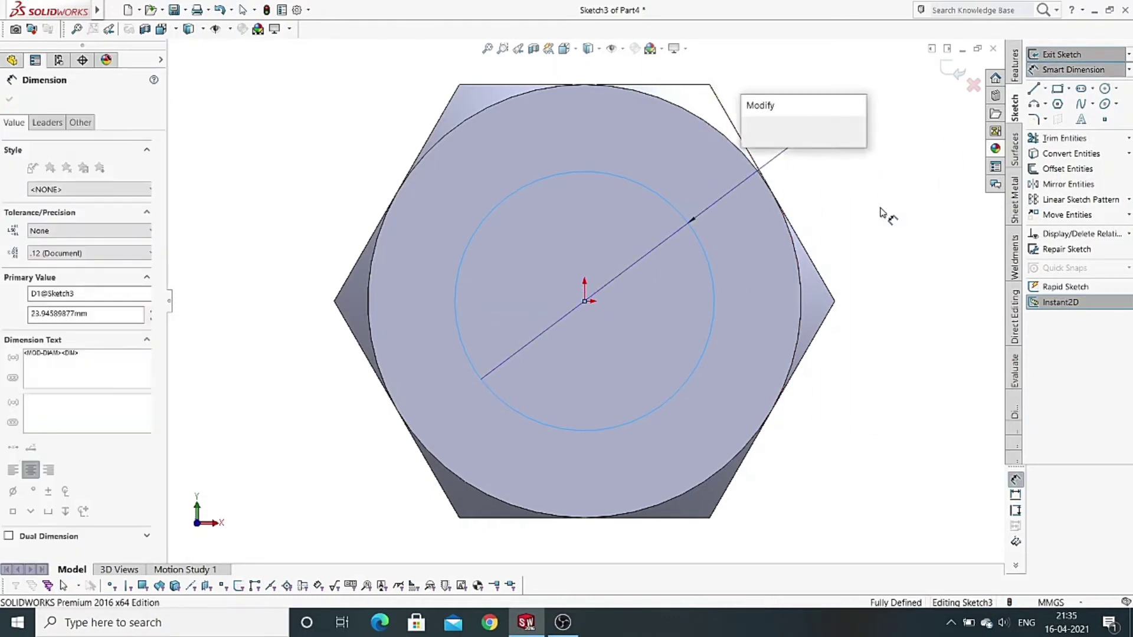
text(20)
key(Return)
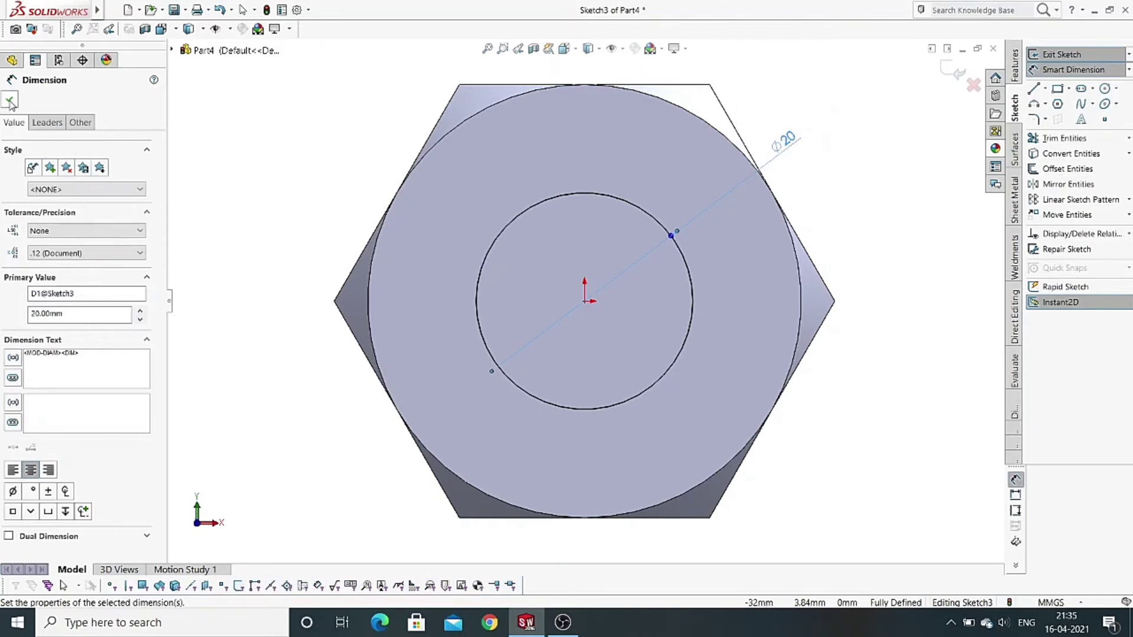
click(10, 102)
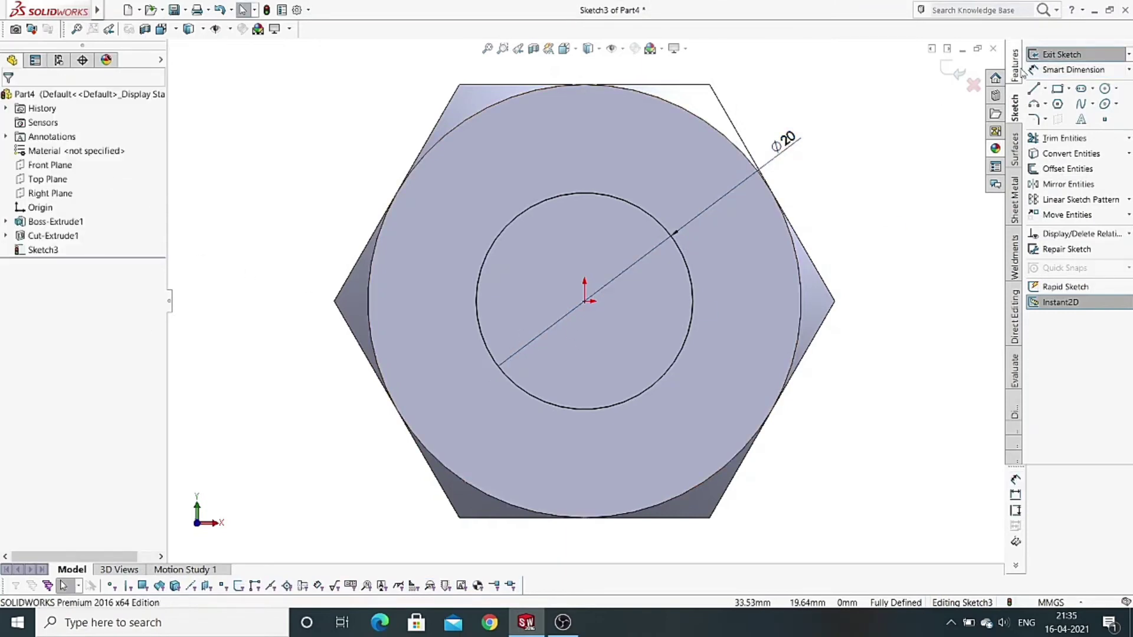
Extruded-cut the Ø20 mm circle Through All to bore the nut's hole
click(1017, 68)
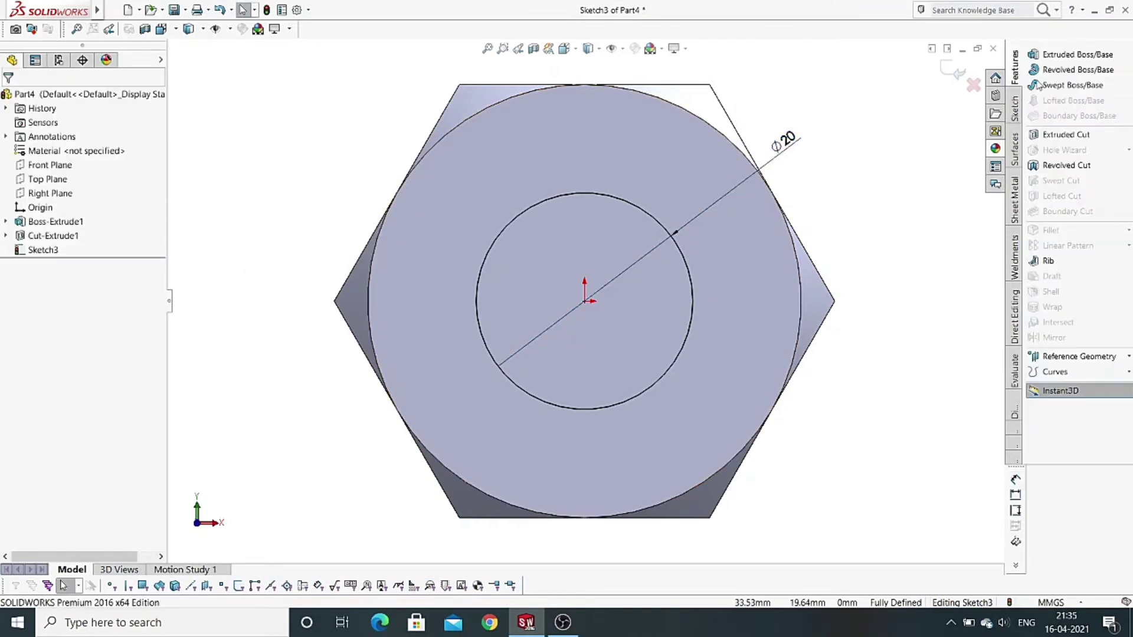
click(1062, 135)
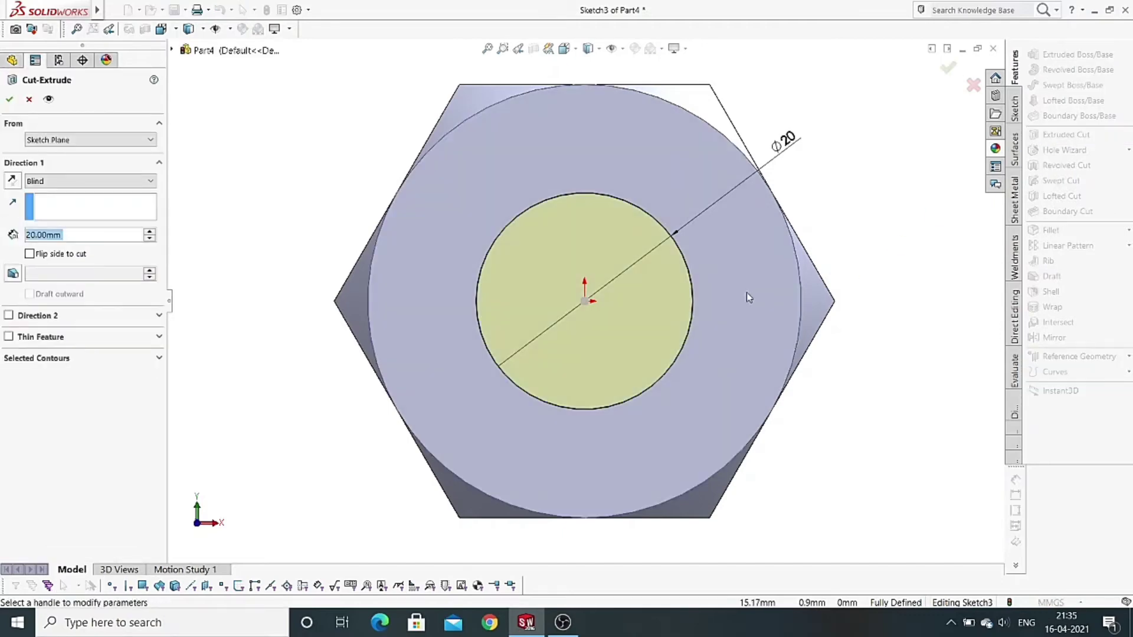
middle_drag(747, 293, 272, 239)
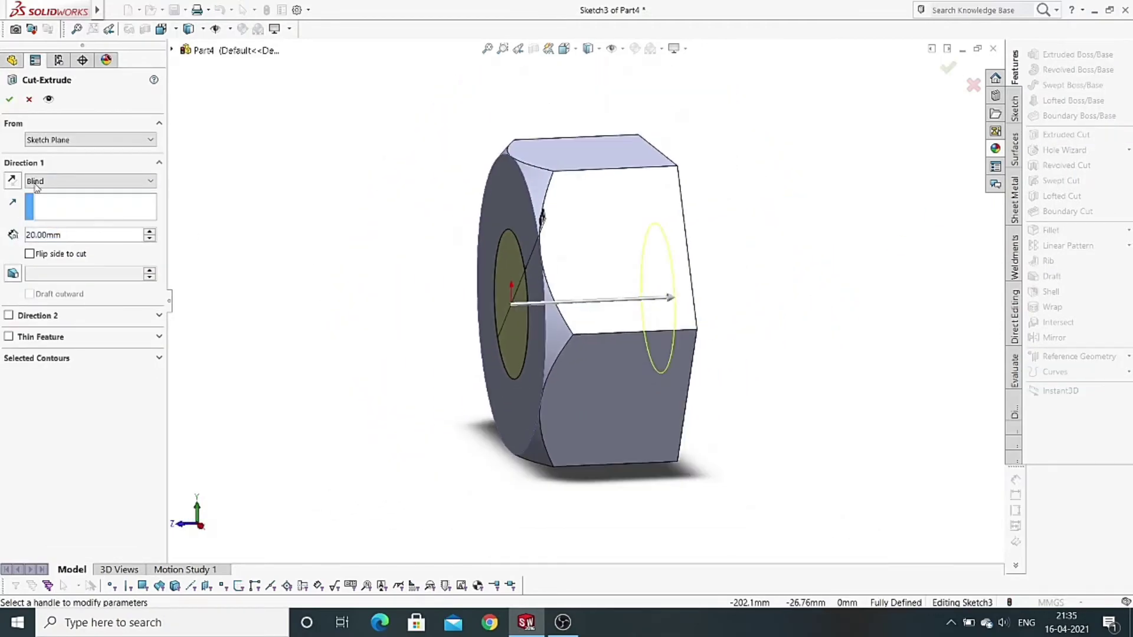
click(37, 183)
click(41, 203)
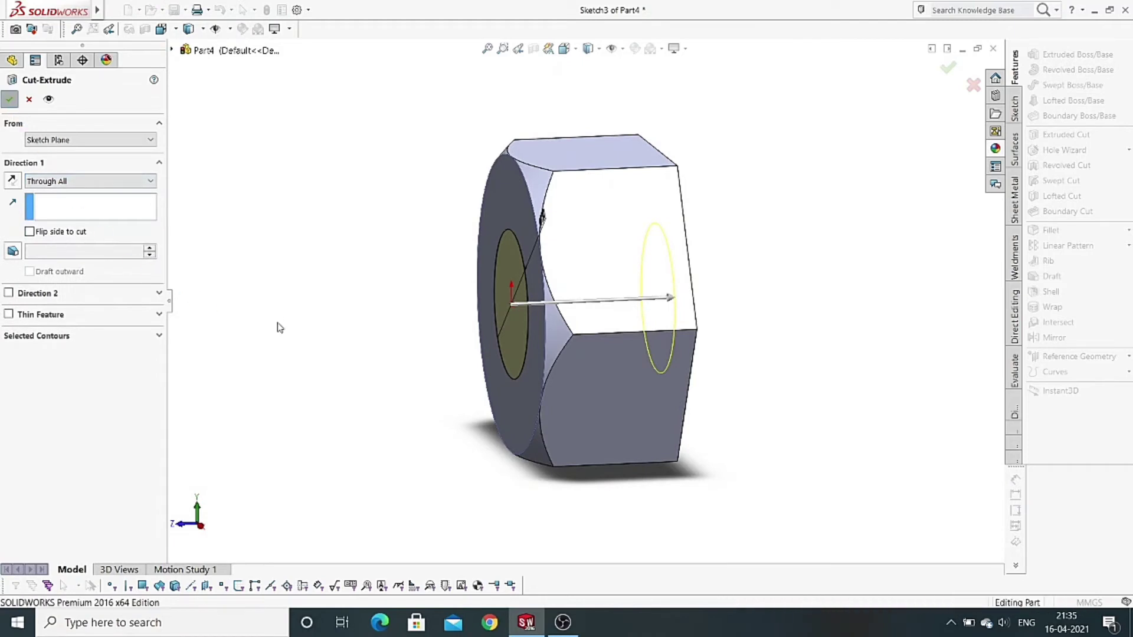
mouse_move(362, 323)
middle_down()
mouse_move(483, 342)
mouse_move(490, 323)
mouse_move(451, 316)
mouse_move(469, 320)
middle_up()
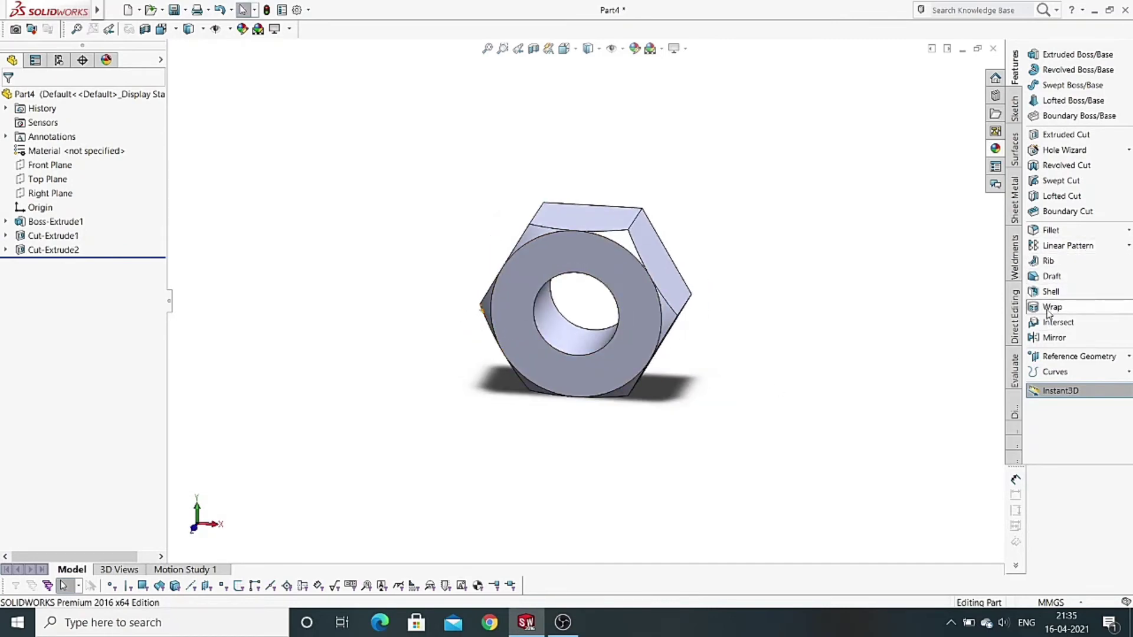
Mirror Cut-Extrude1 about the Front Plane to chamfer the nut's other face
click(1071, 338)
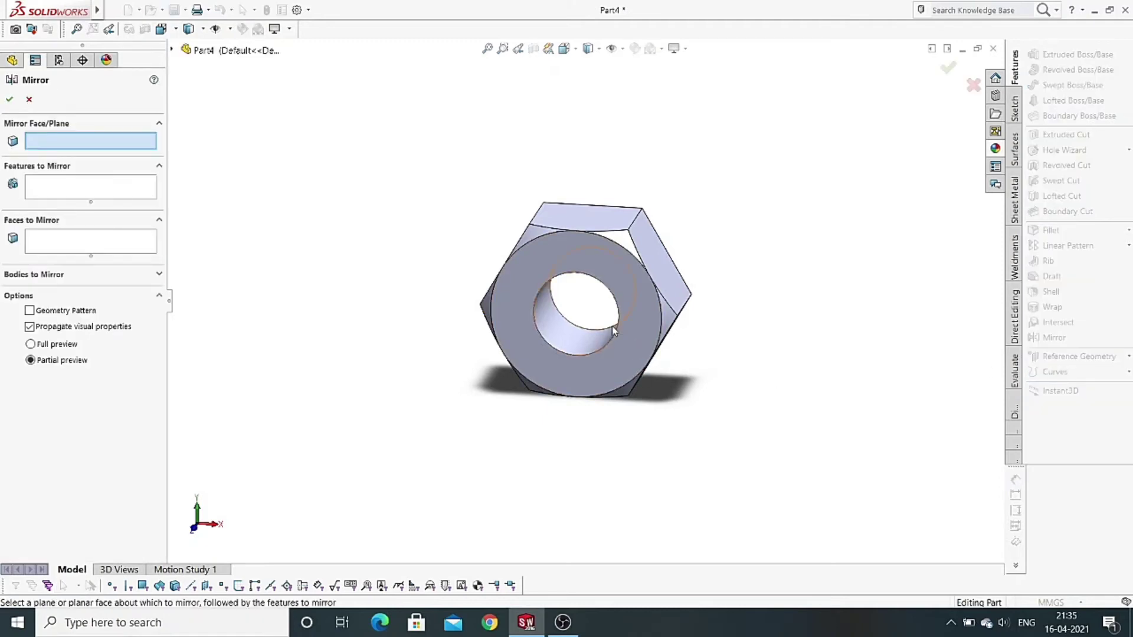
middle_drag(611, 327, 608, 323)
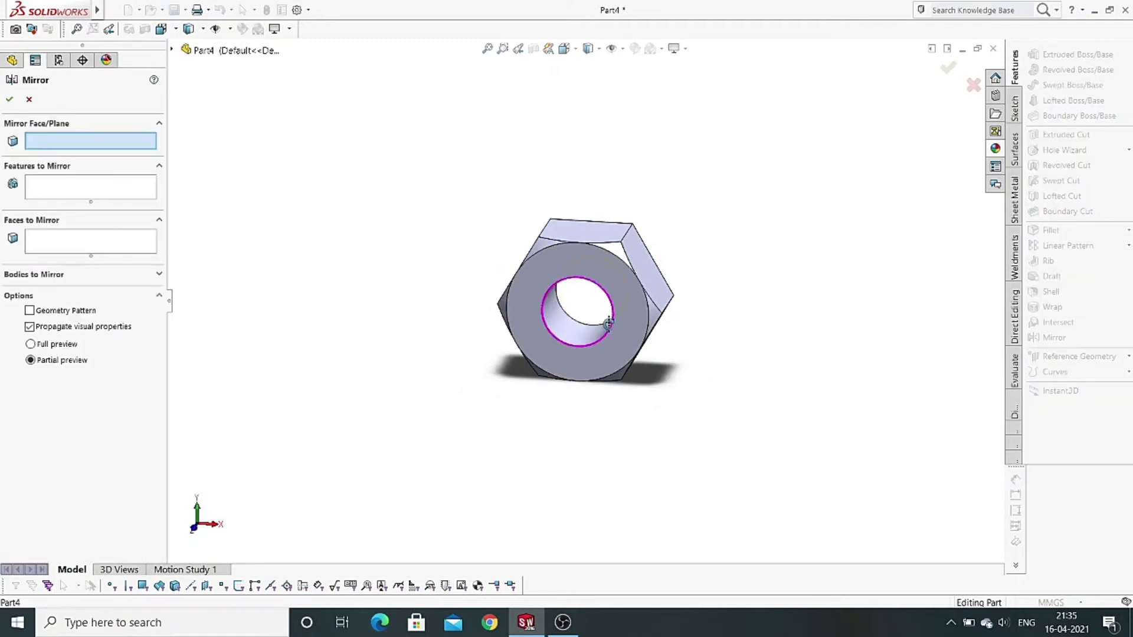
click(170, 52)
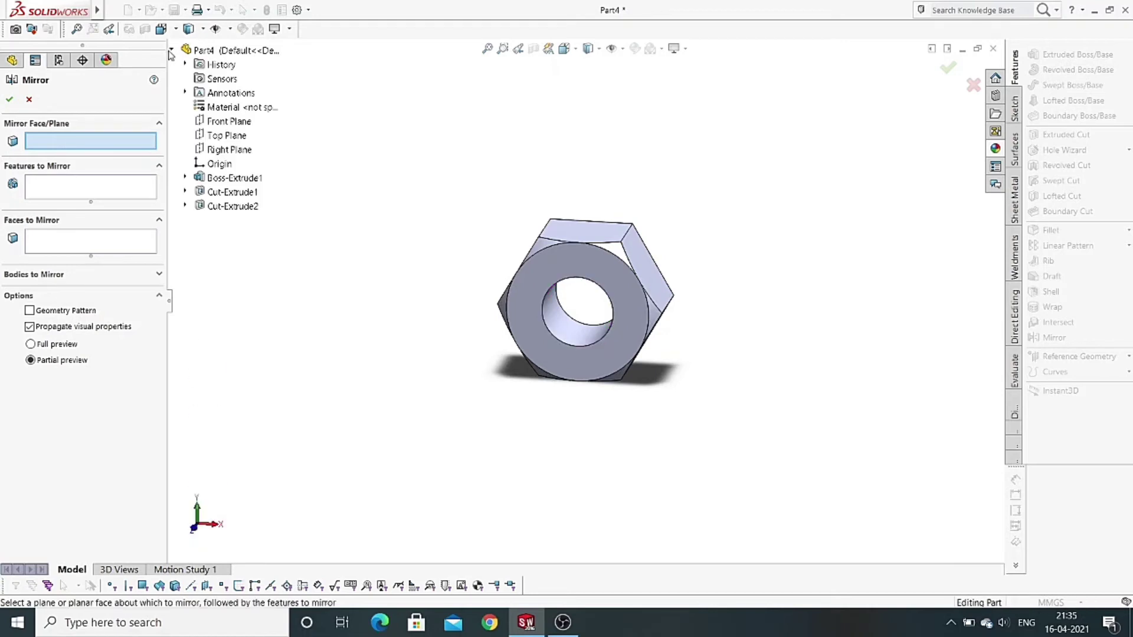
key(f)
click(217, 122)
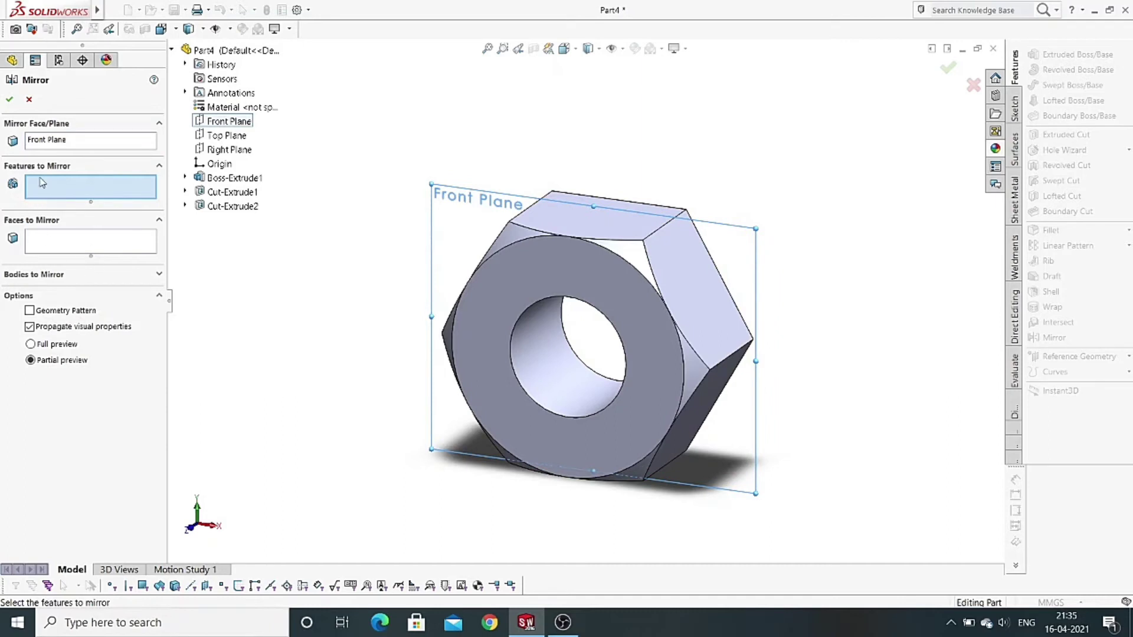
click(232, 192)
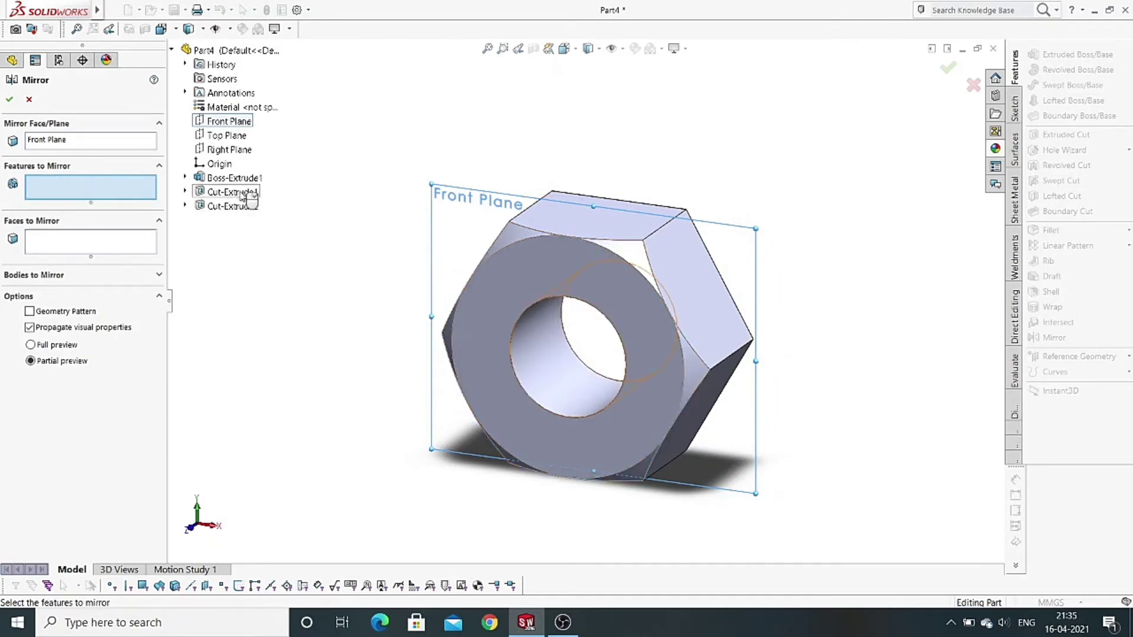
click(9, 100)
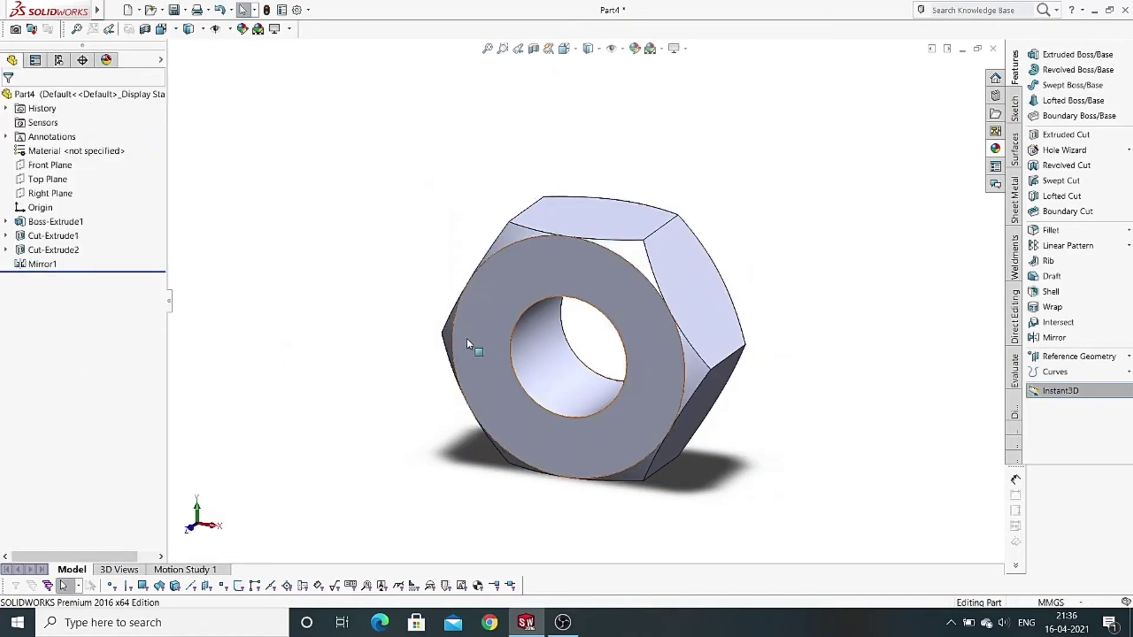
middle_drag(663, 349, 468, 324)
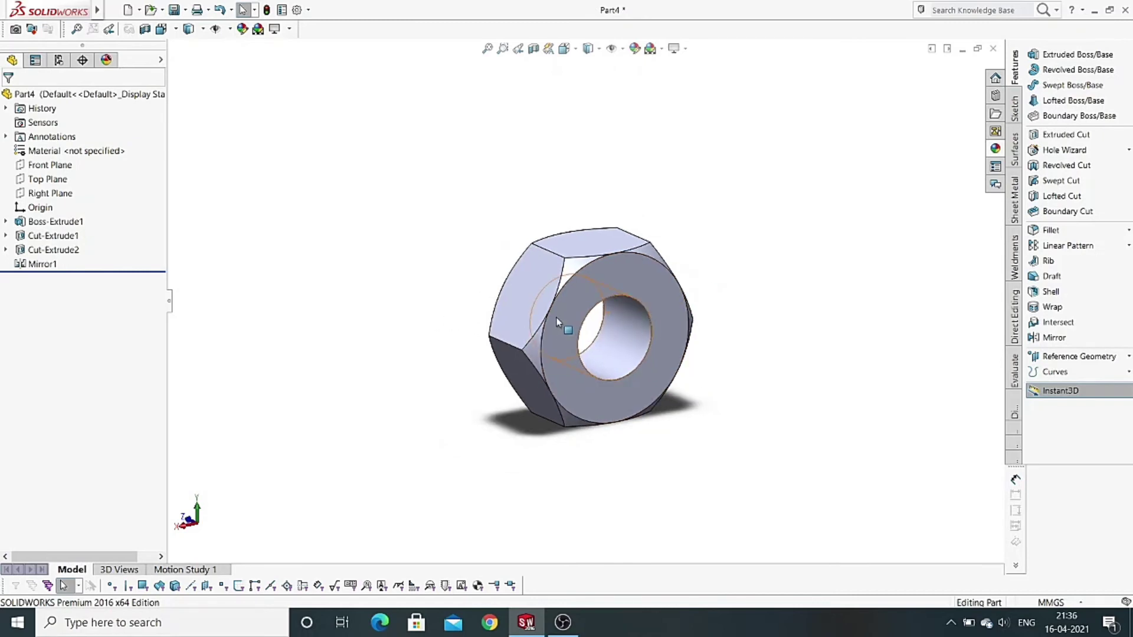
middle_drag(557, 318, 742, 322)
scroll(627, 324, down, 2)
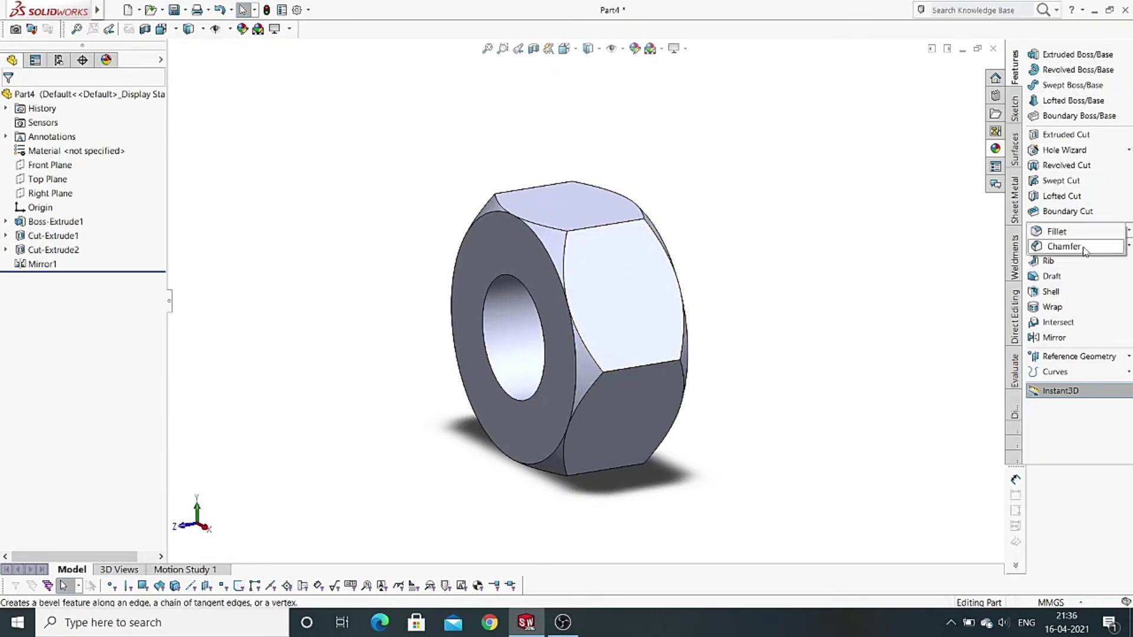
Chamfer both edges of the 20 mm hole at 1 mm × 45°
click(1064, 247)
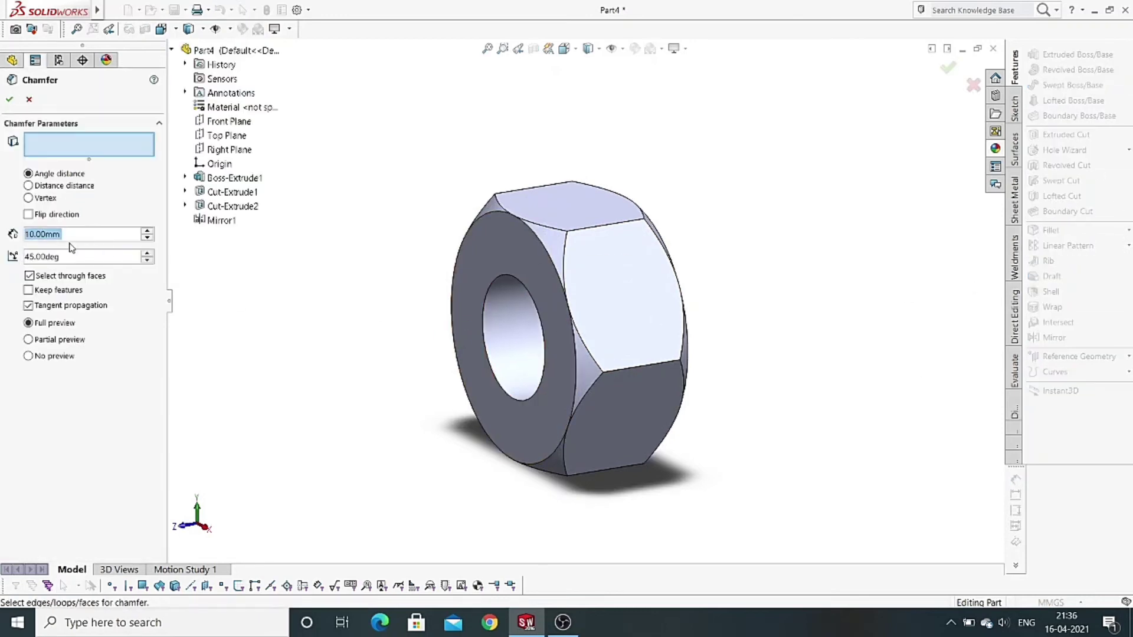
text(1)
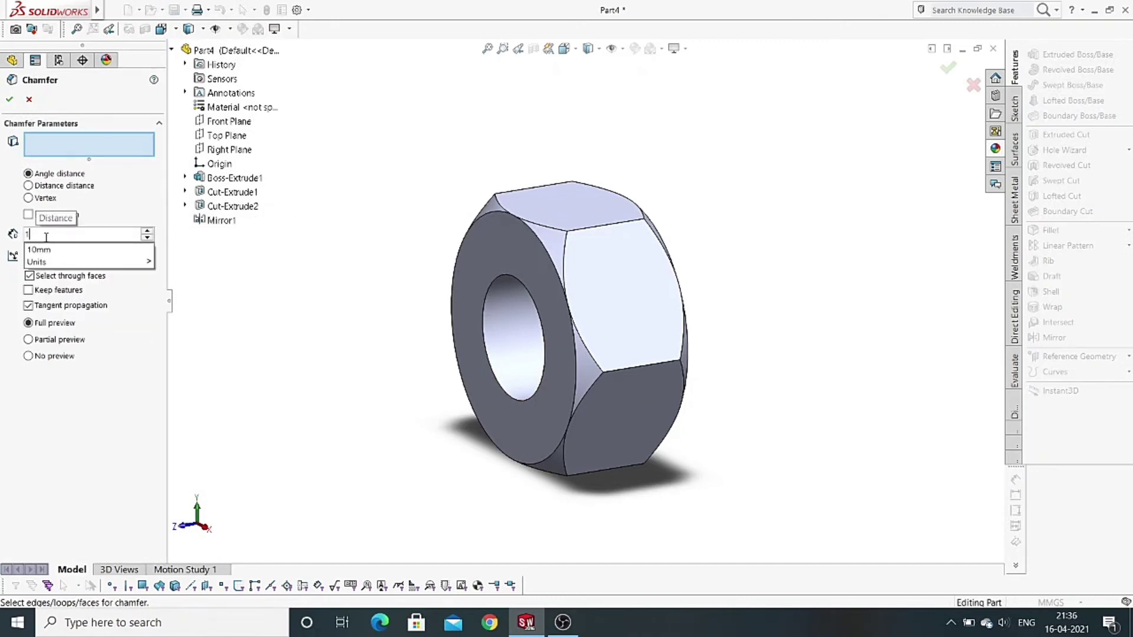
key(Return)
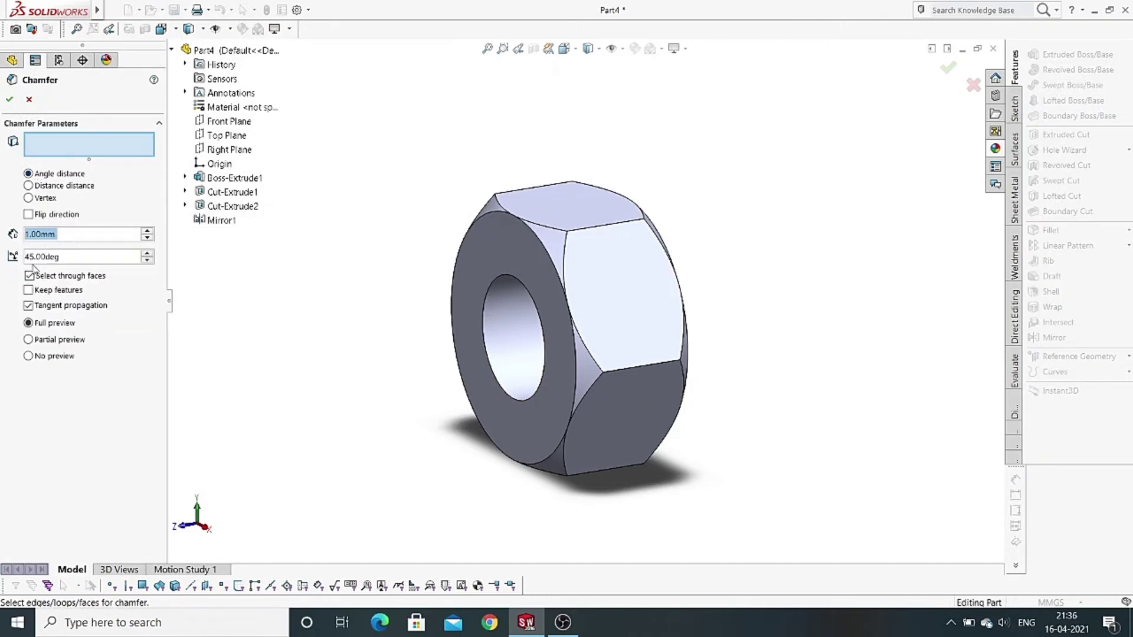
scroll(537, 416, down, 2)
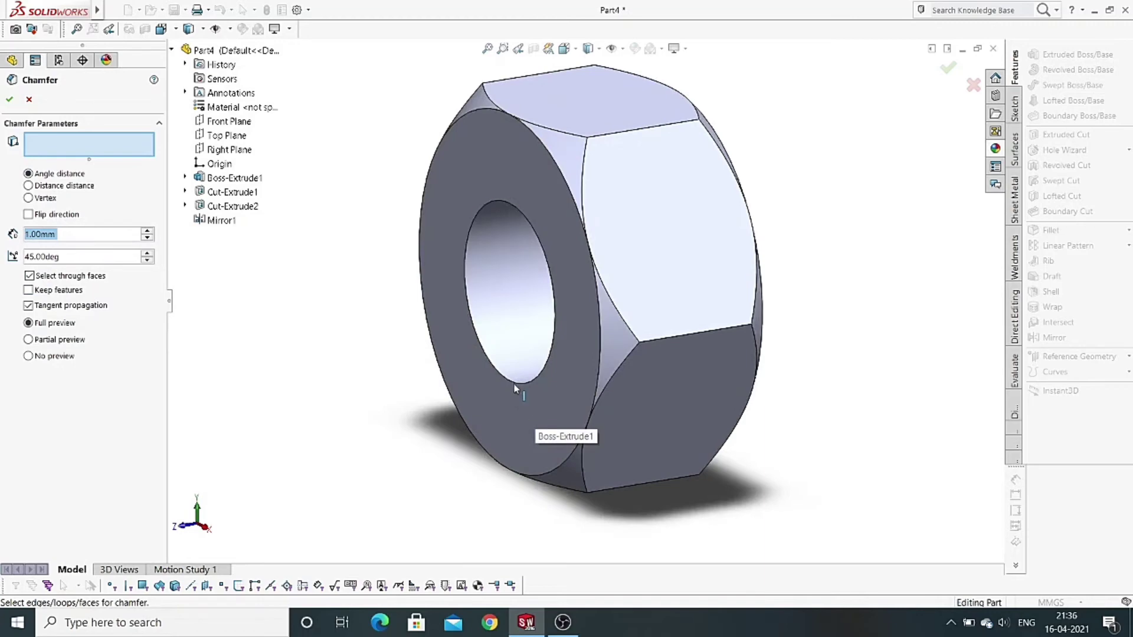
click(515, 388)
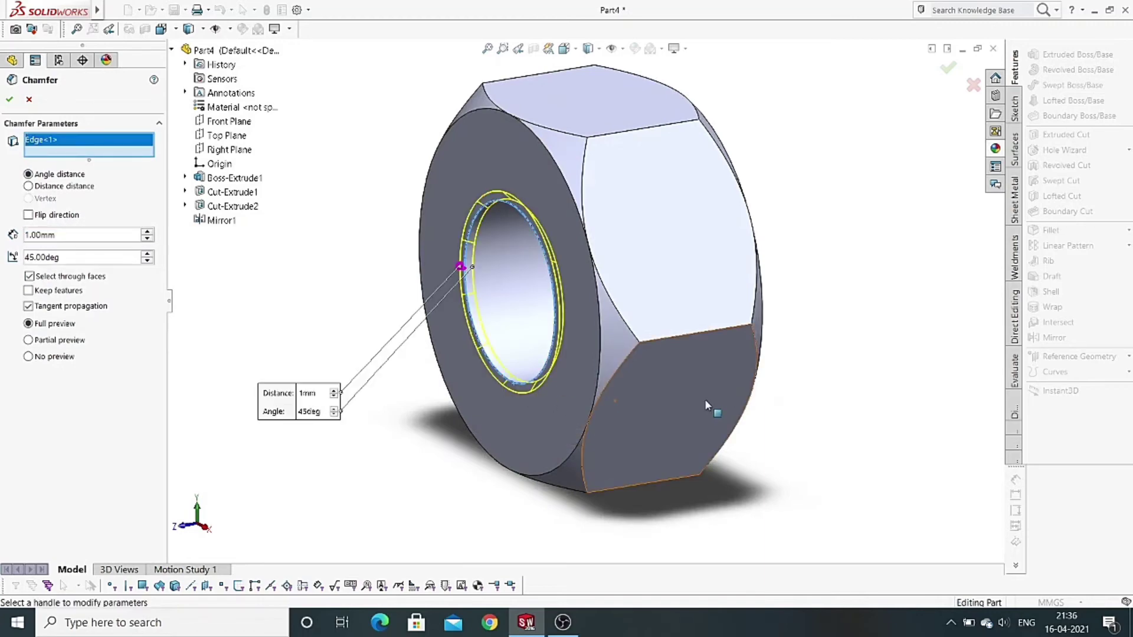
mouse_move(708, 404)
middle_down()
mouse_move(677, 391)
mouse_move(557, 387)
mouse_move(570, 398)
middle_up()
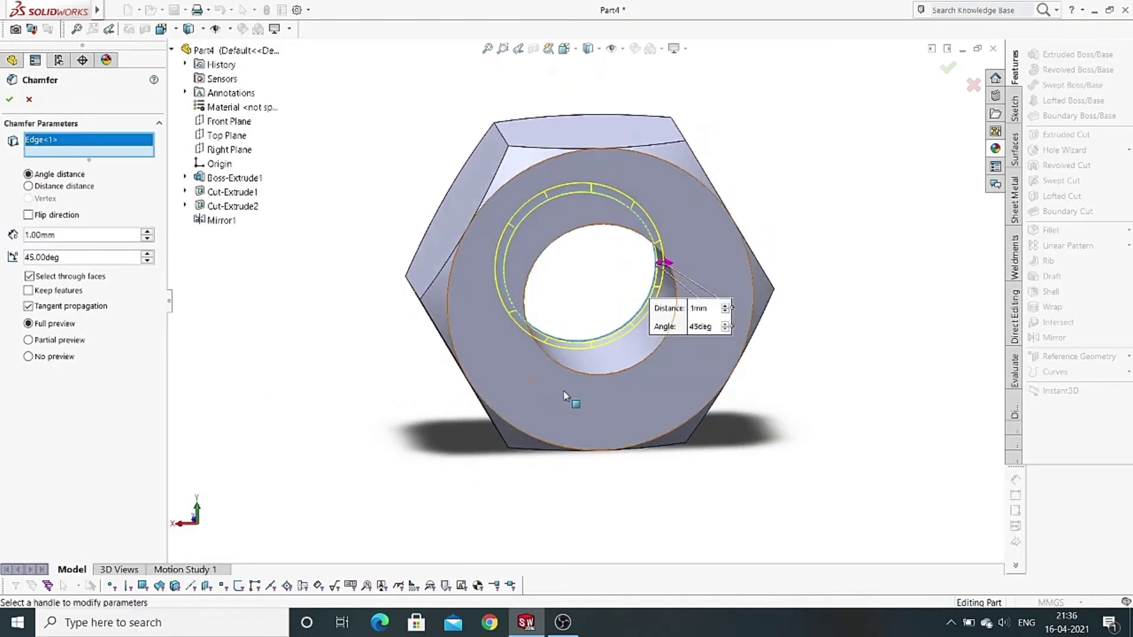
scroll(593, 379, down, 2)
click(599, 360)
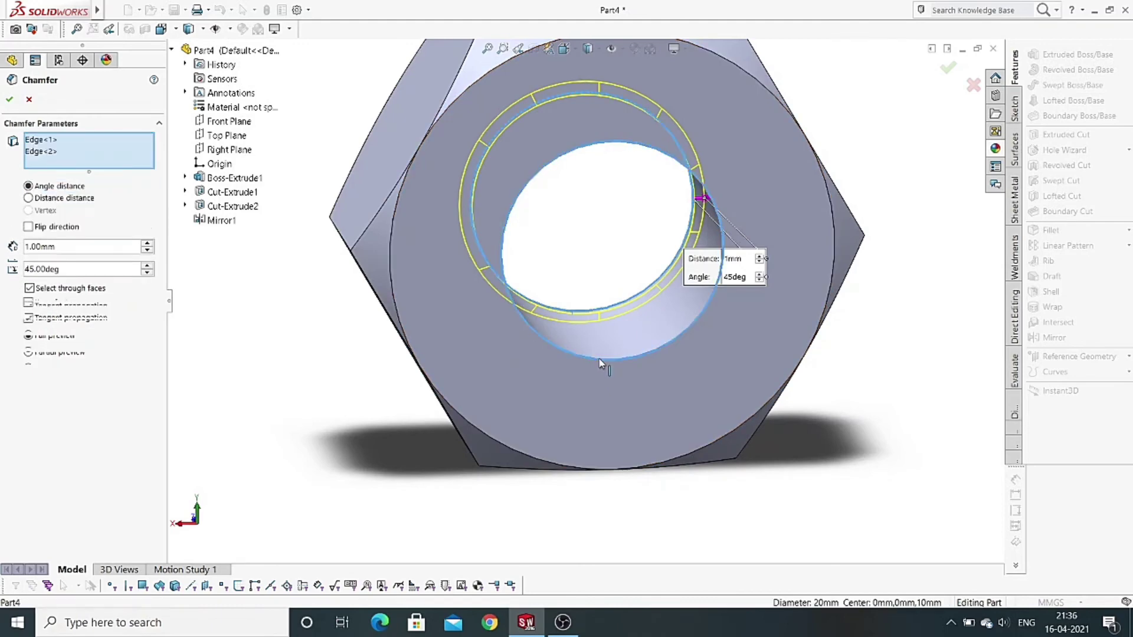
click(8, 101)
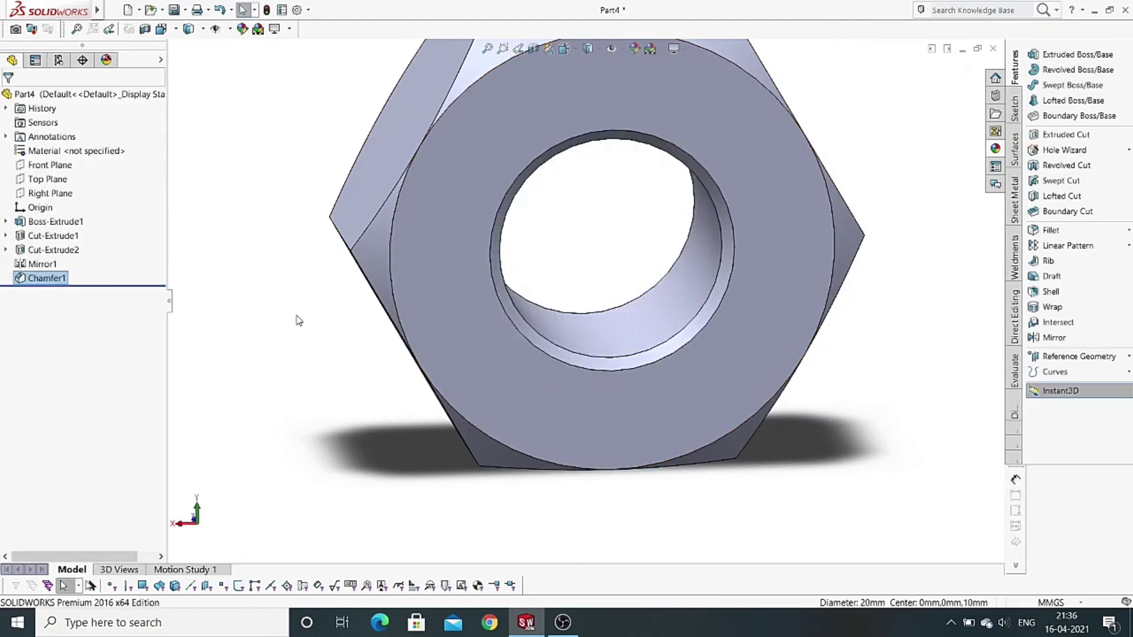
scroll(303, 315, up, 4)
Start a Hole Wizard thread starting at the front edge of the Ø20 mm hole
middle_drag(304, 316, 529, 347)
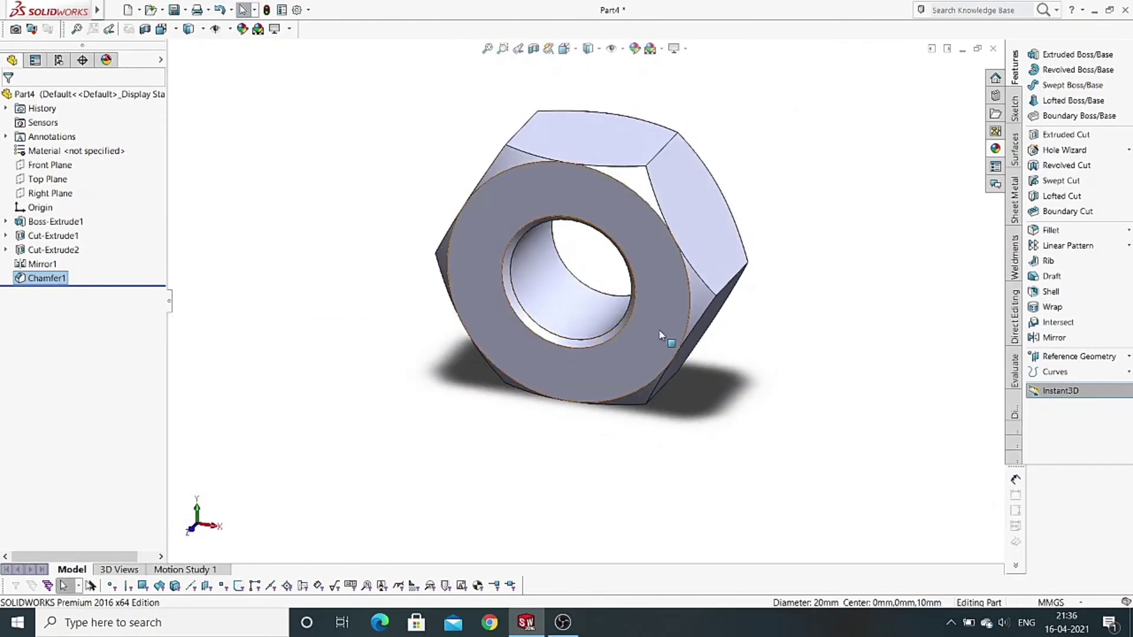
click(1129, 151)
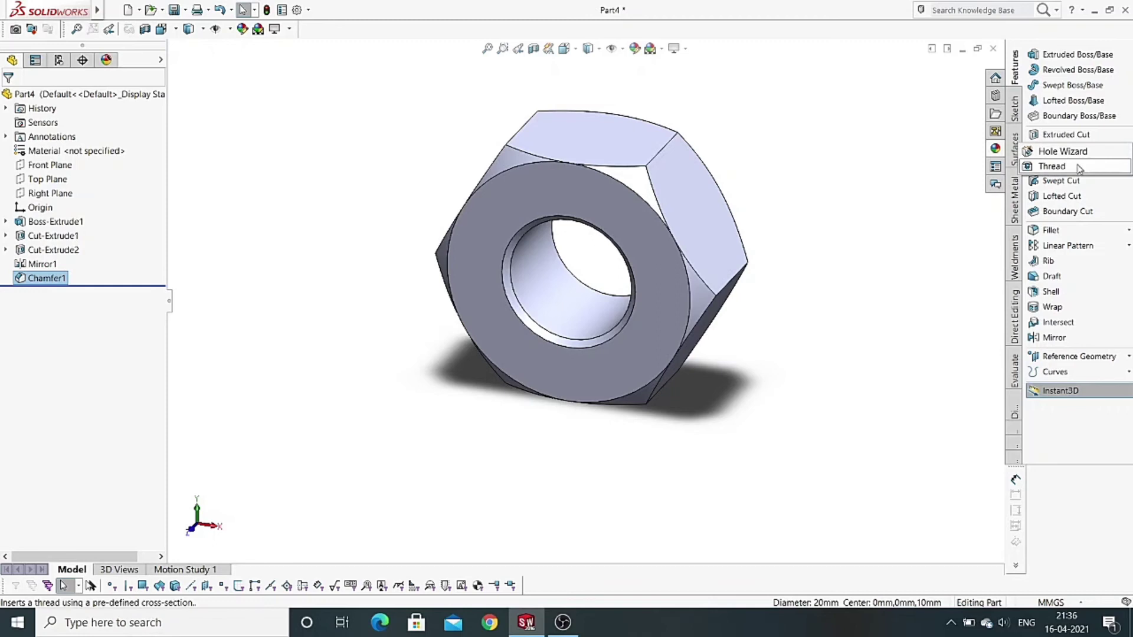
click(1043, 167)
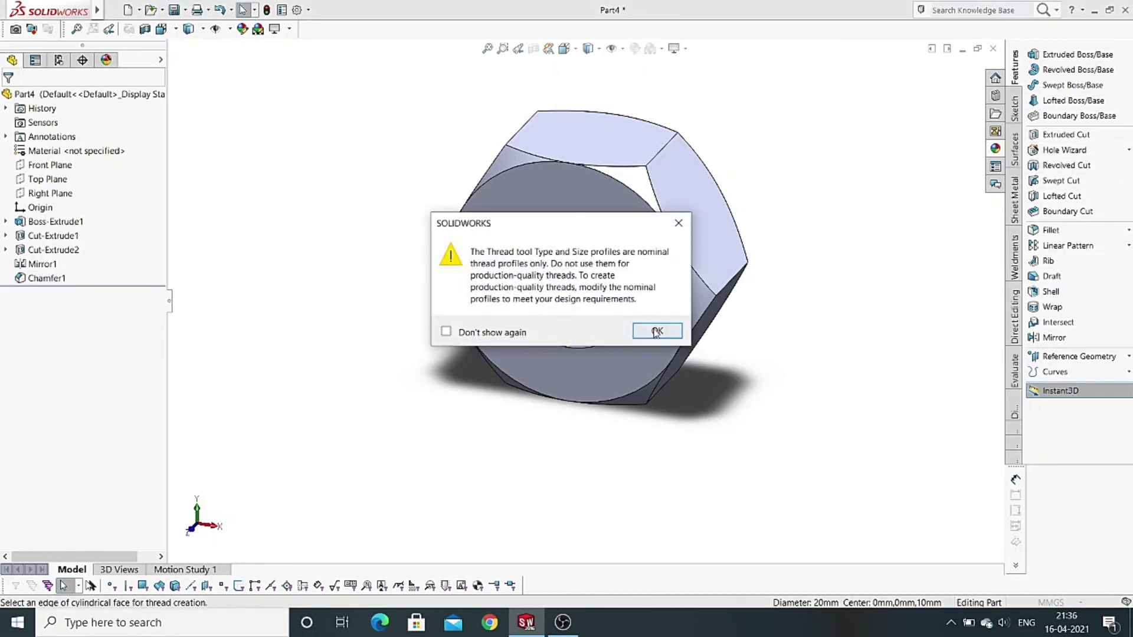
click(657, 333)
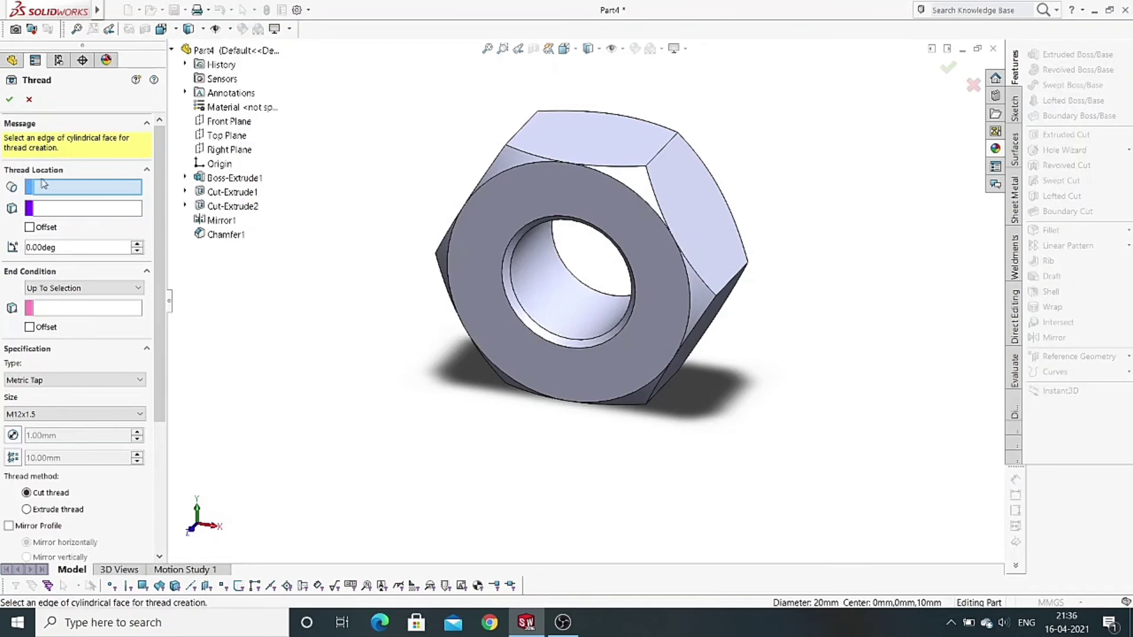
scroll(554, 355, down, 2)
scroll(543, 312, down, 2)
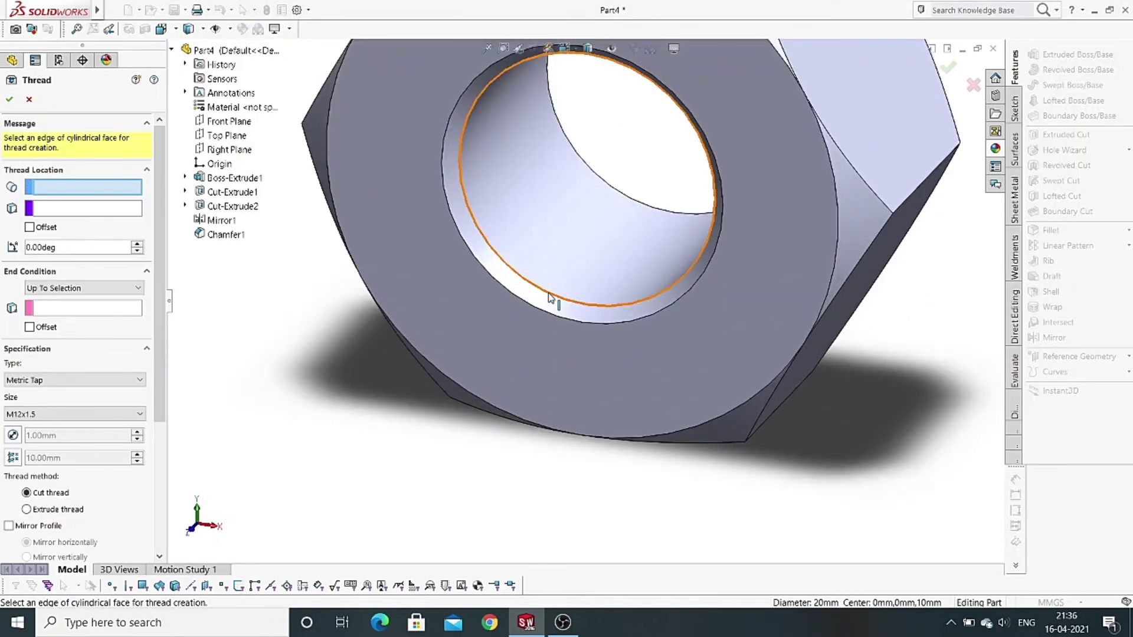
click(549, 297)
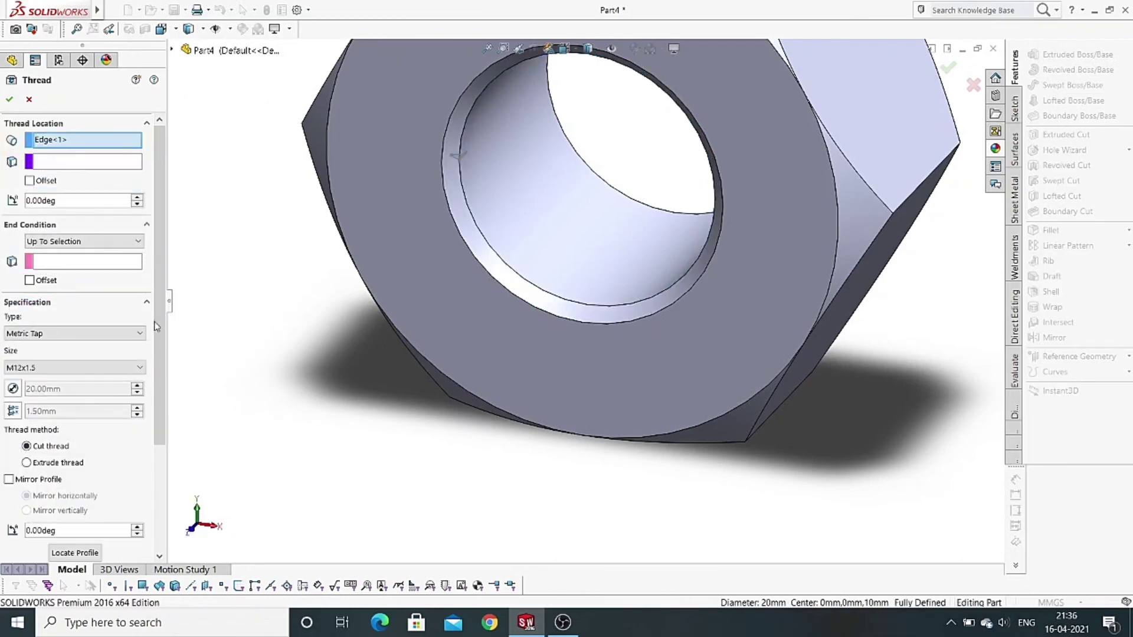
End the thread at the nut's far face
click(70, 262)
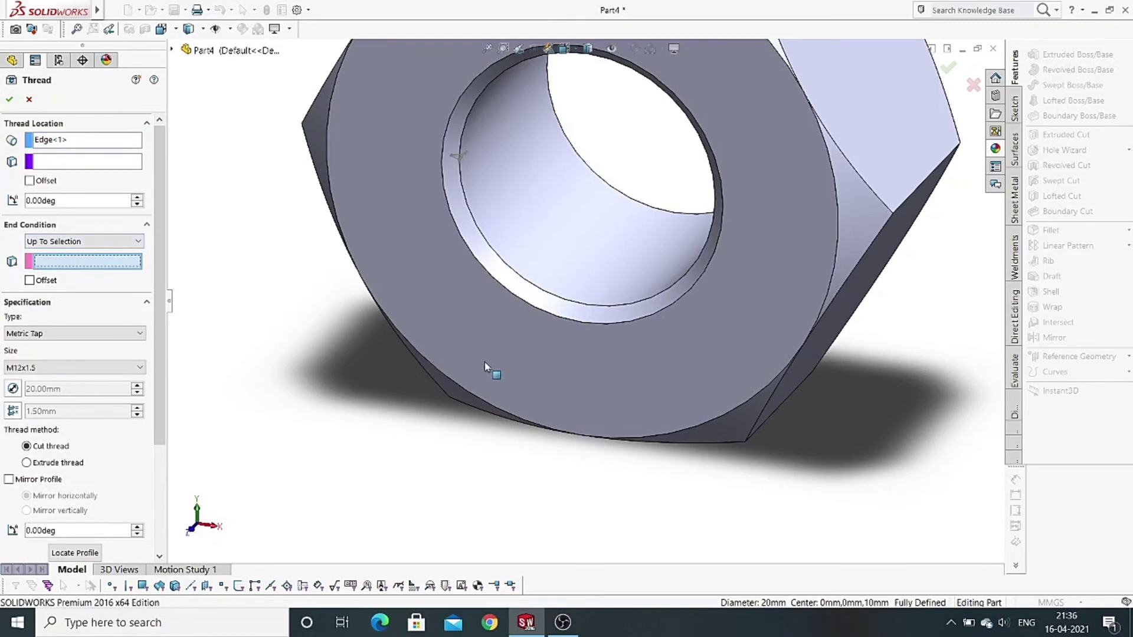
mouse_move(484, 362)
middle_down()
mouse_move(640, 345)
mouse_move(479, 337)
middle_up()
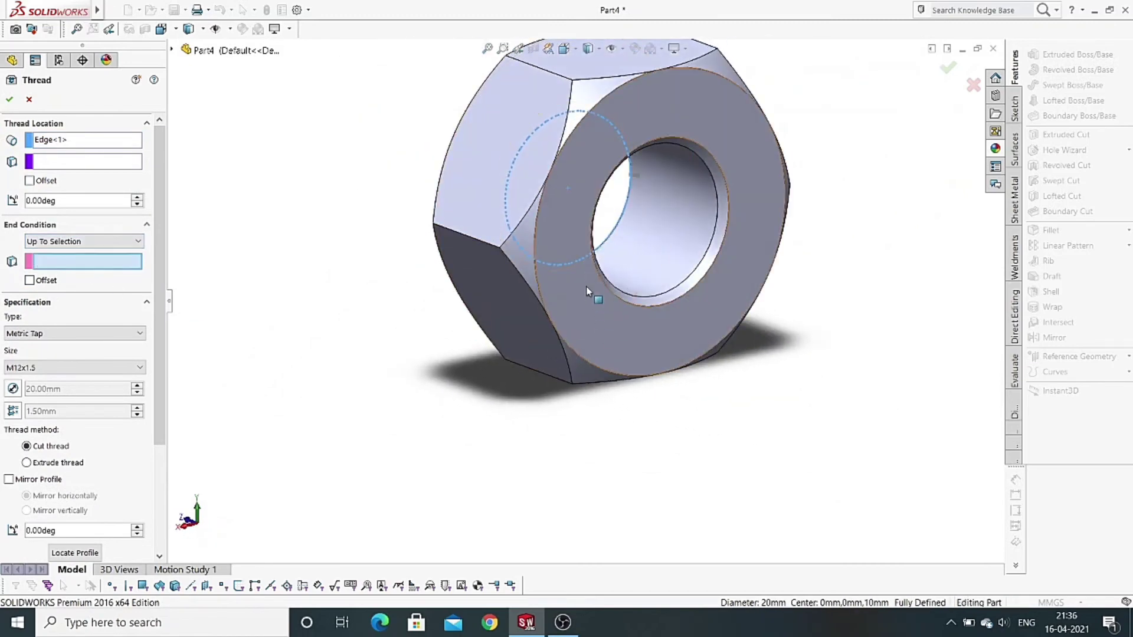
click(588, 312)
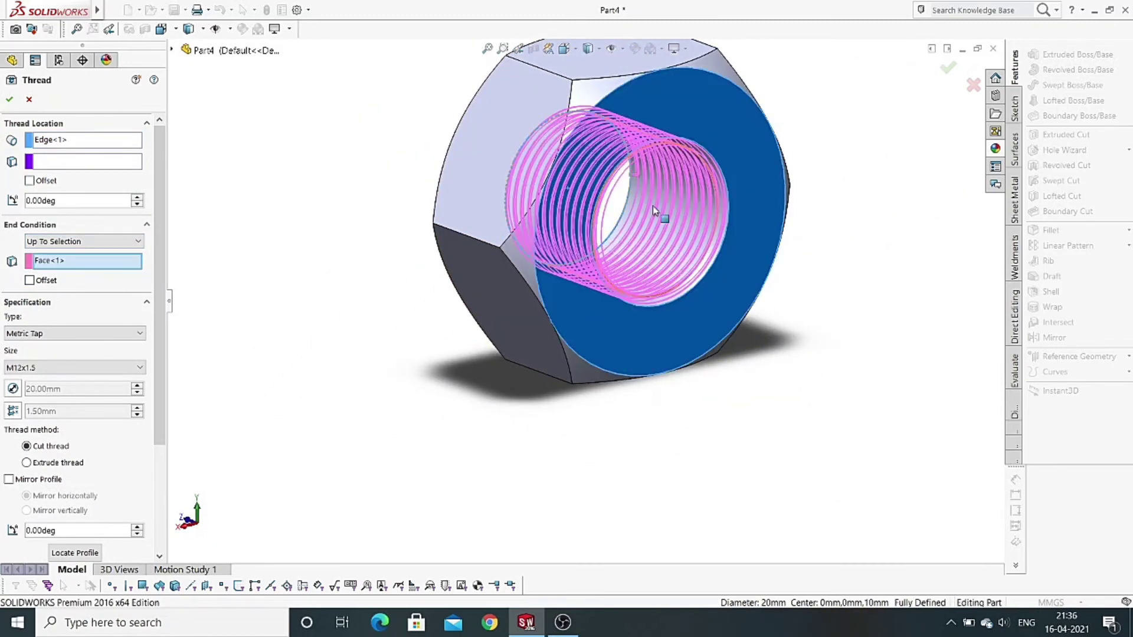
middle_drag(655, 251, 711, 281)
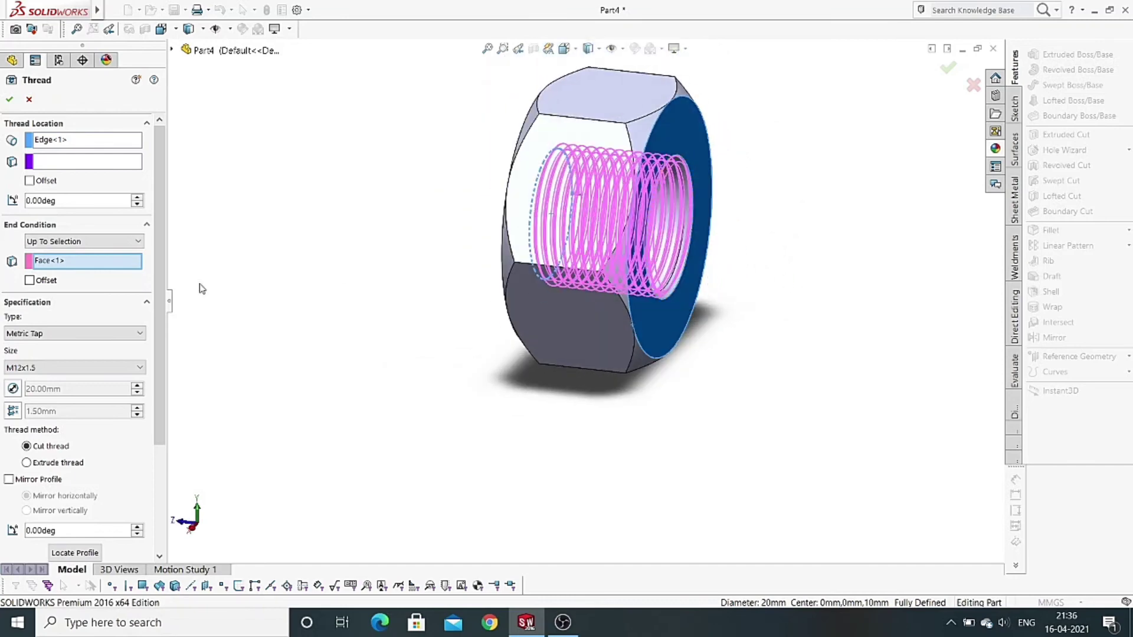
middle_drag(484, 273, 597, 266)
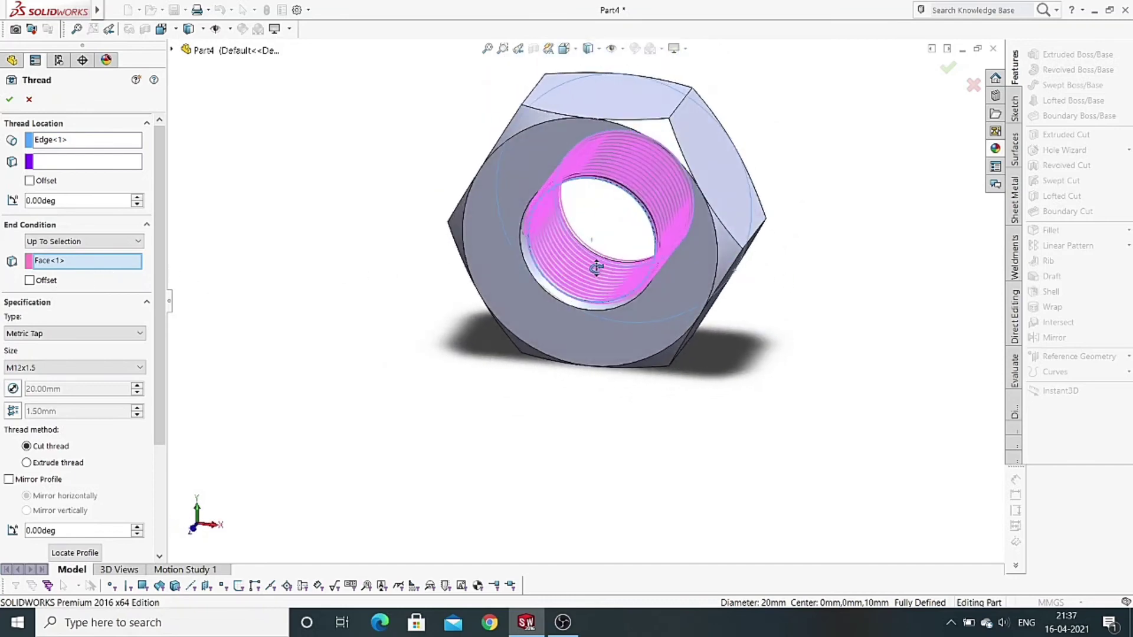
scroll(578, 259, up, 4)
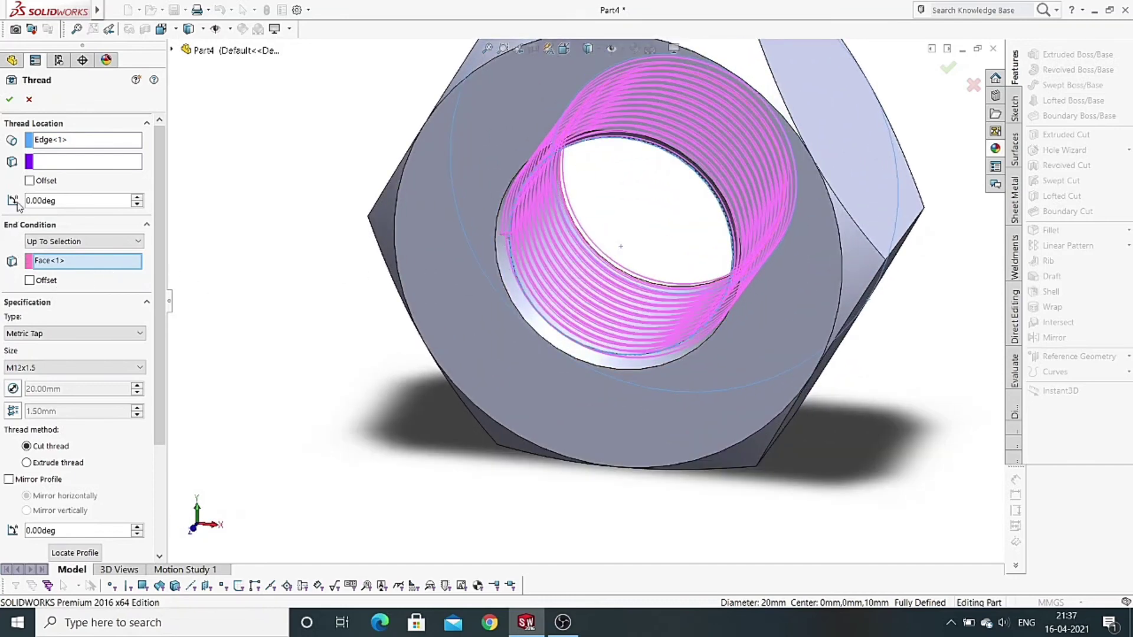
Add a reversed 3.00 mm start offset and confirm Thread1
click(29, 181)
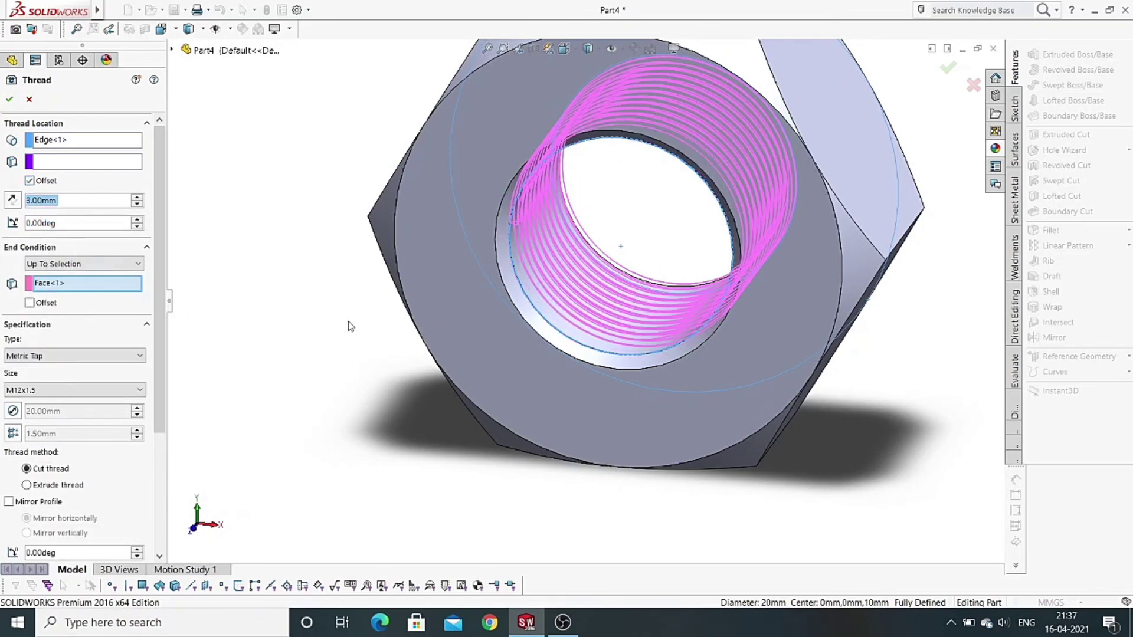
middle_drag(460, 329, 322, 303)
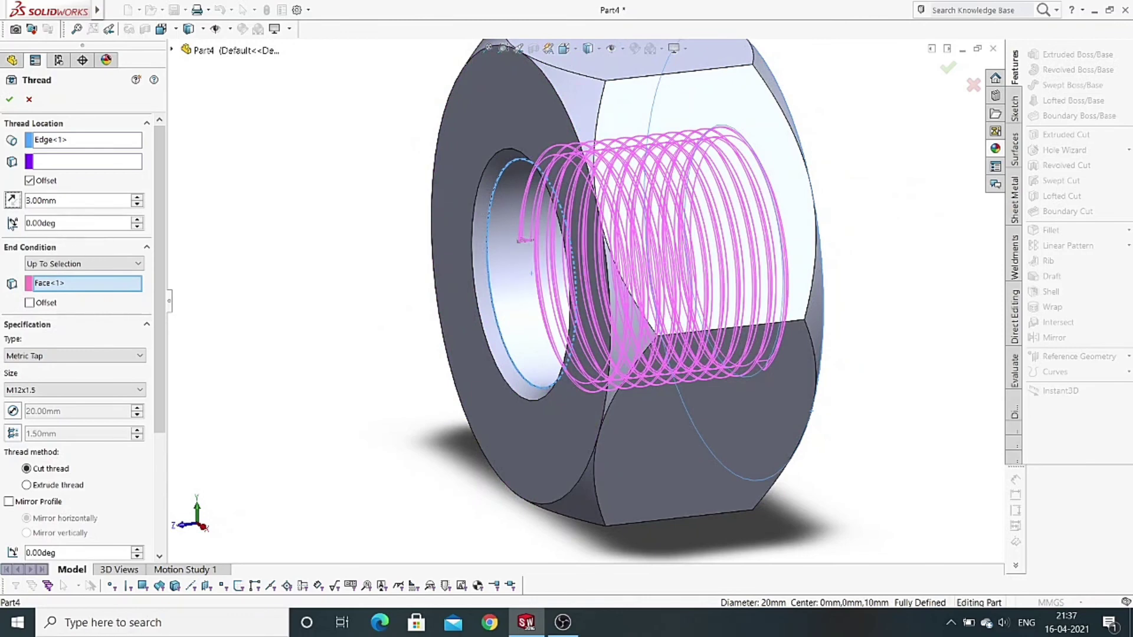
click(12, 201)
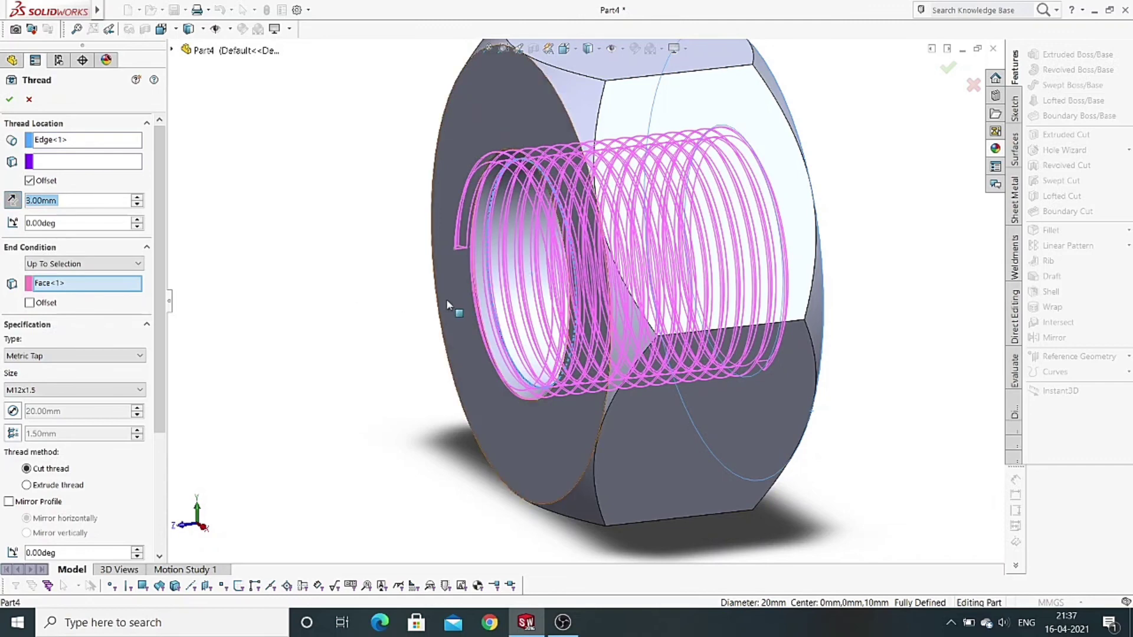
middle_drag(446, 306, 491, 258)
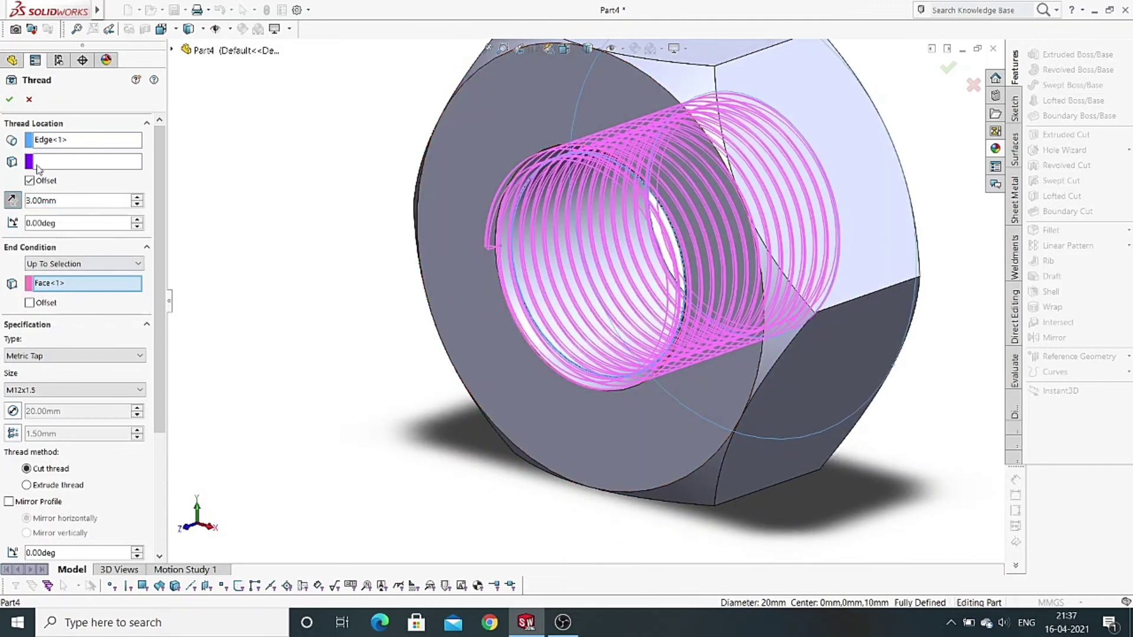
click(10, 100)
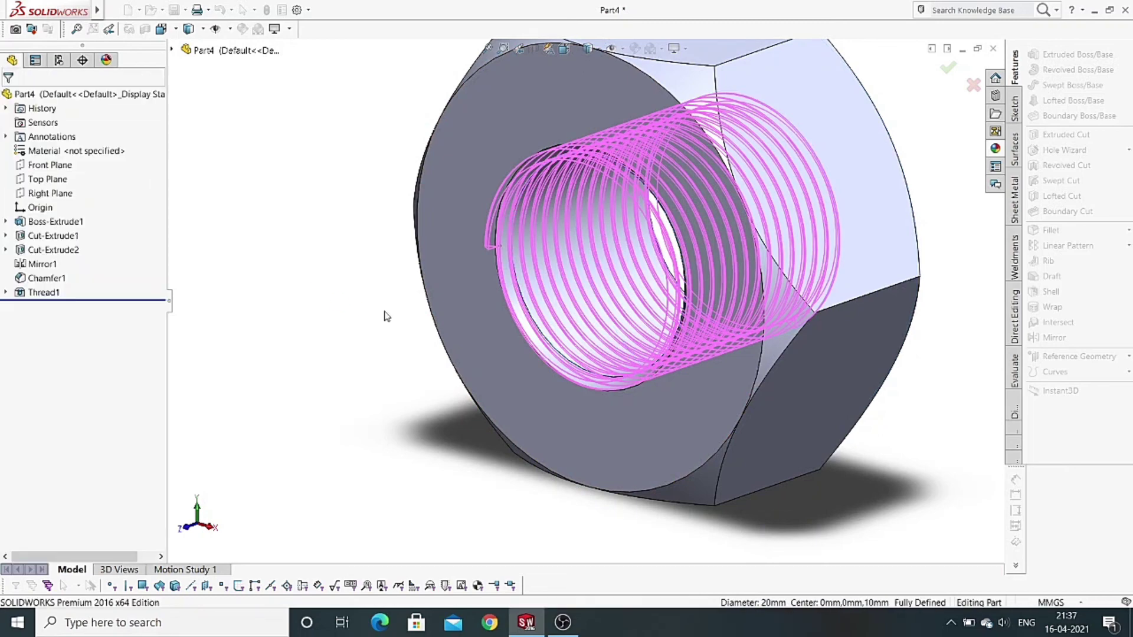
Apply the Metal shiny galvanized appearance to the whole nut part
key(f)
mouse_move(550, 312)
middle_down()
mouse_move(468, 307)
mouse_move(644, 304)
mouse_move(610, 273)
mouse_move(443, 309)
middle_up()
click(81, 95)
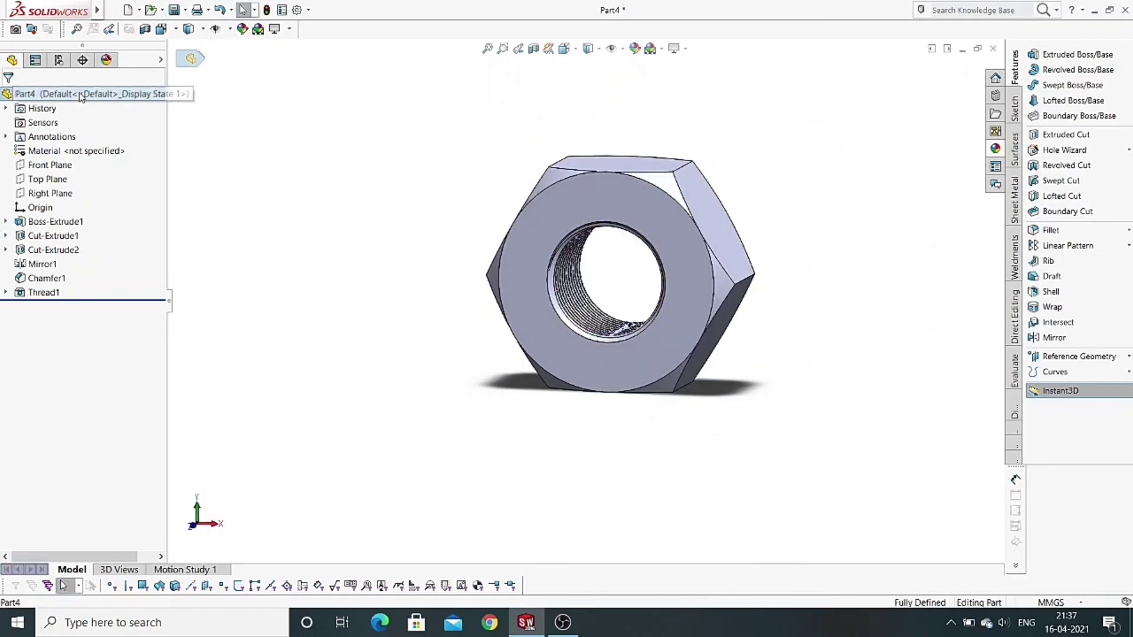
click(996, 149)
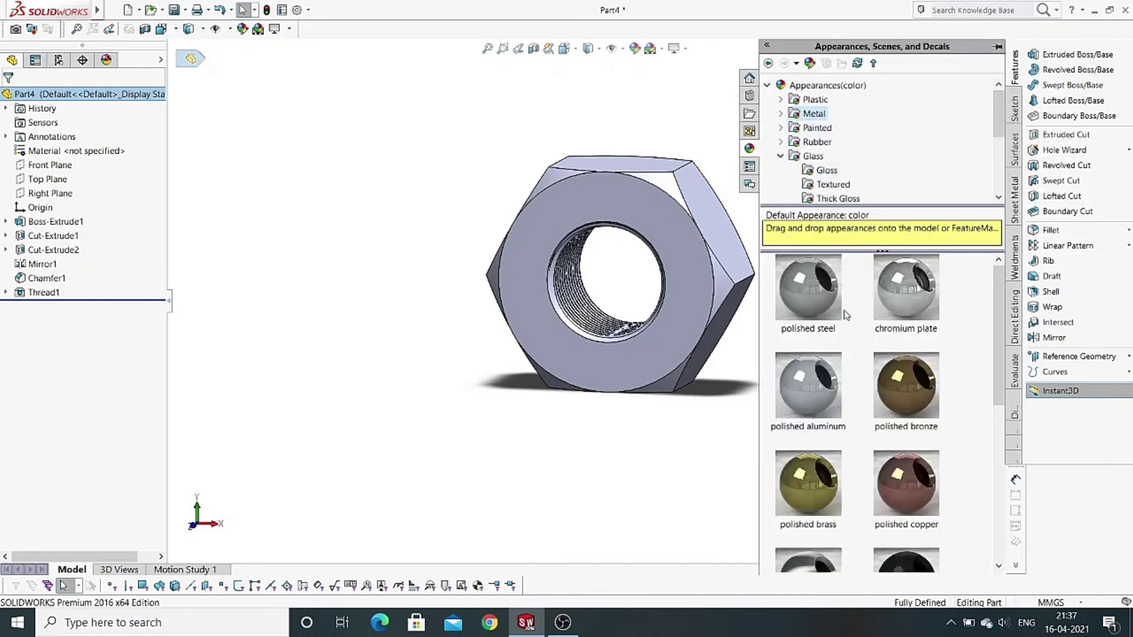
scroll(847, 315, down, 3)
scroll(841, 350, down, 3)
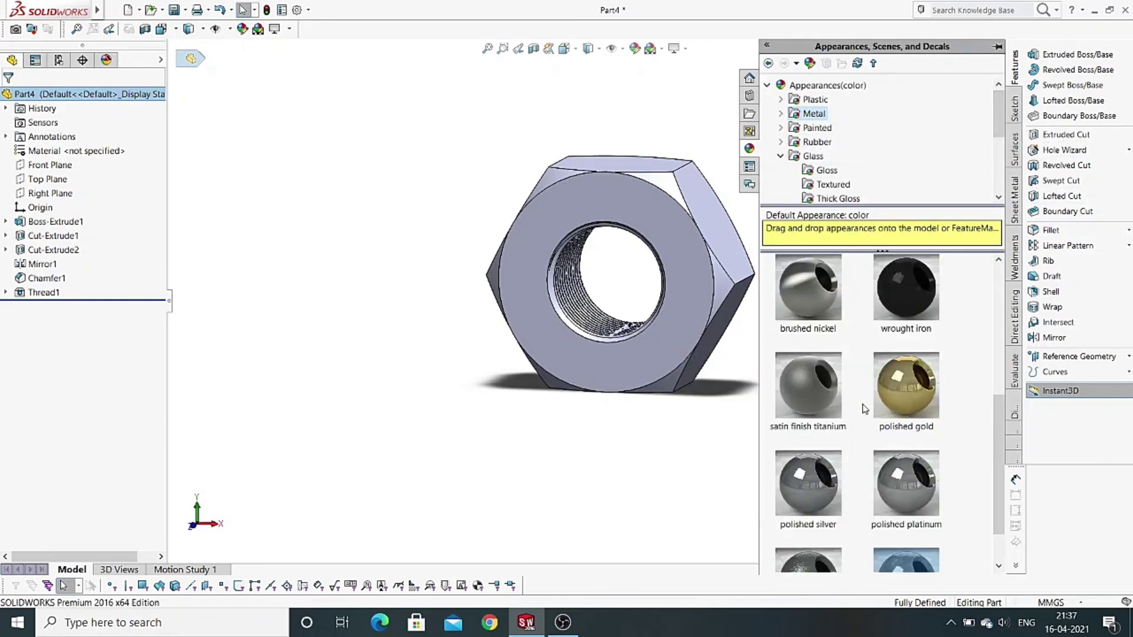
scroll(865, 408, down, 2)
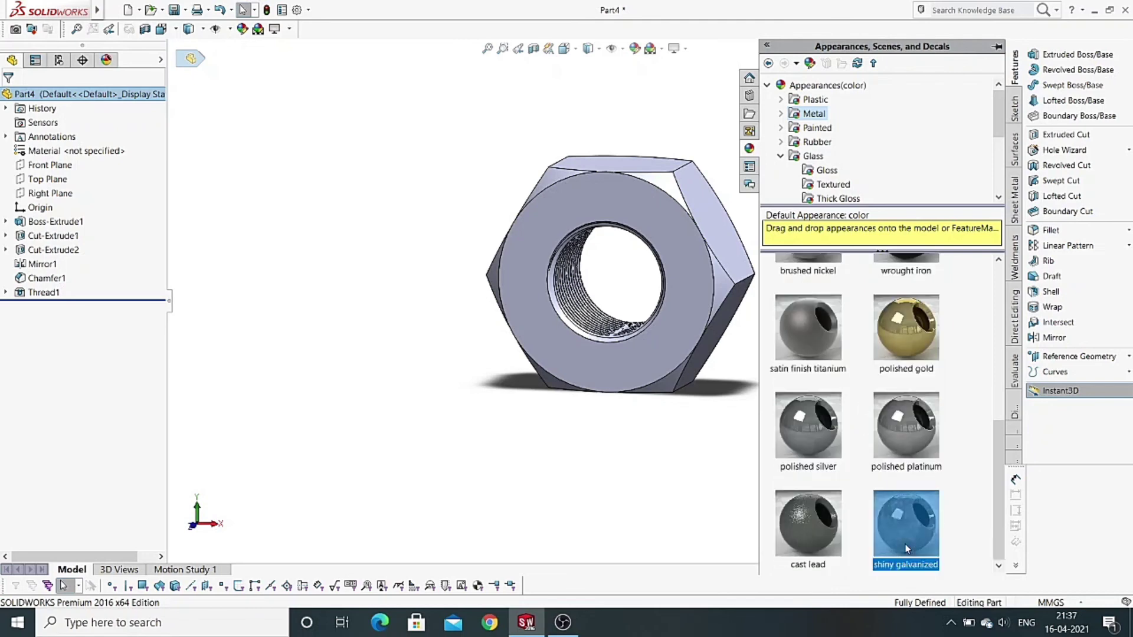
drag(906, 544, 626, 355)
Close the appearance pane and view the galvanized nut from the front
click(634, 423)
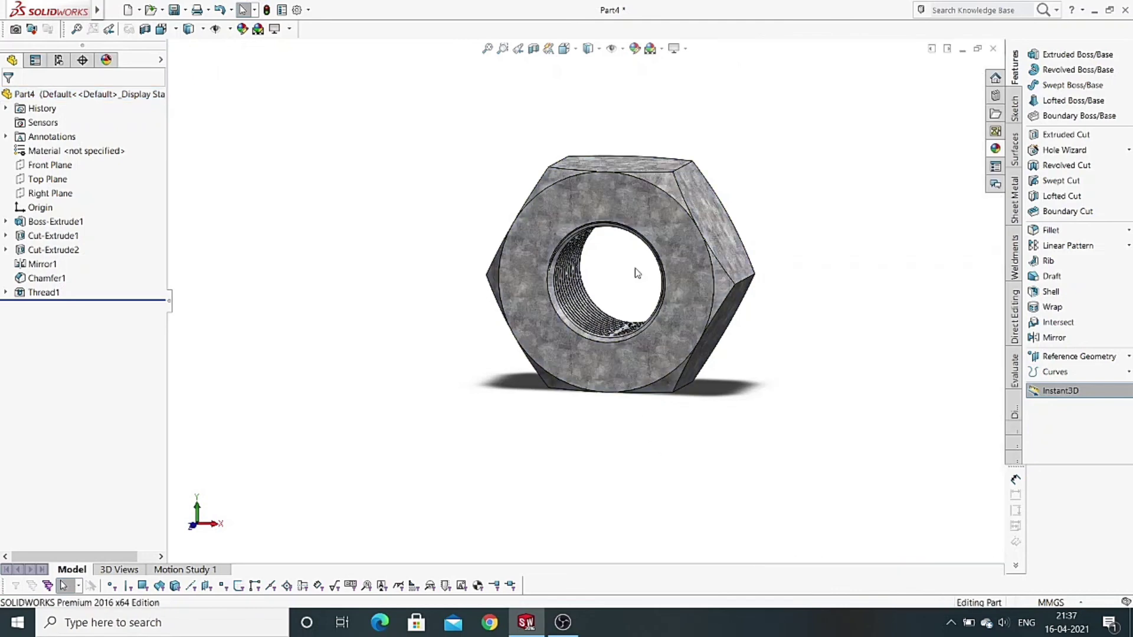
mouse_move(634, 269)
middle_down()
mouse_move(596, 303)
mouse_move(635, 277)
middle_up()
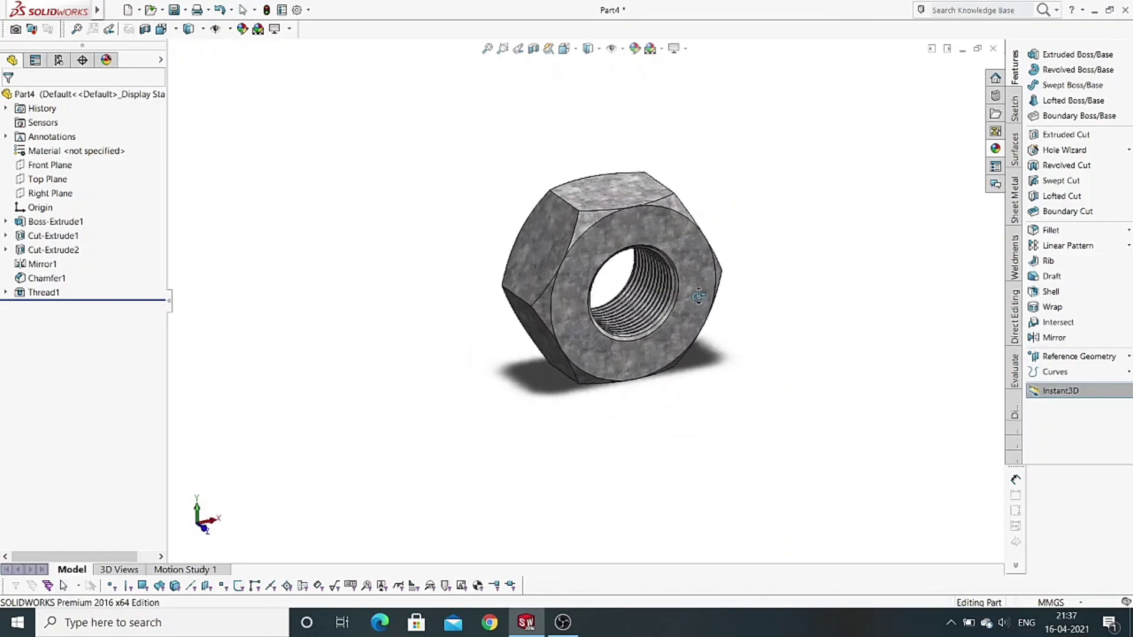
key(ctrl+1)
scroll(621, 238, down, 5)
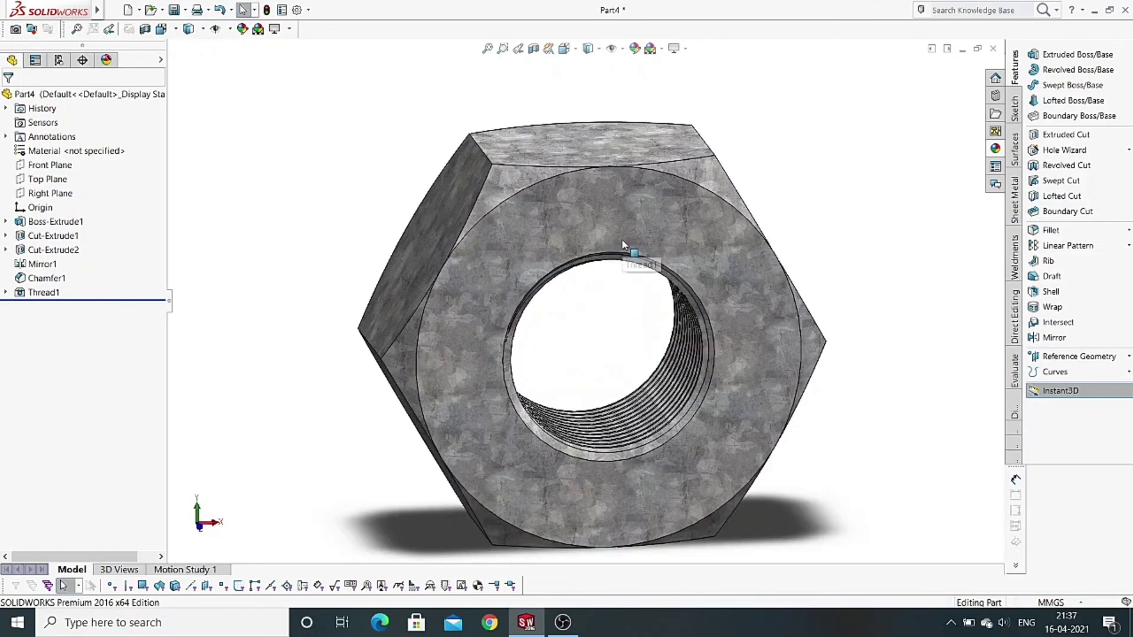